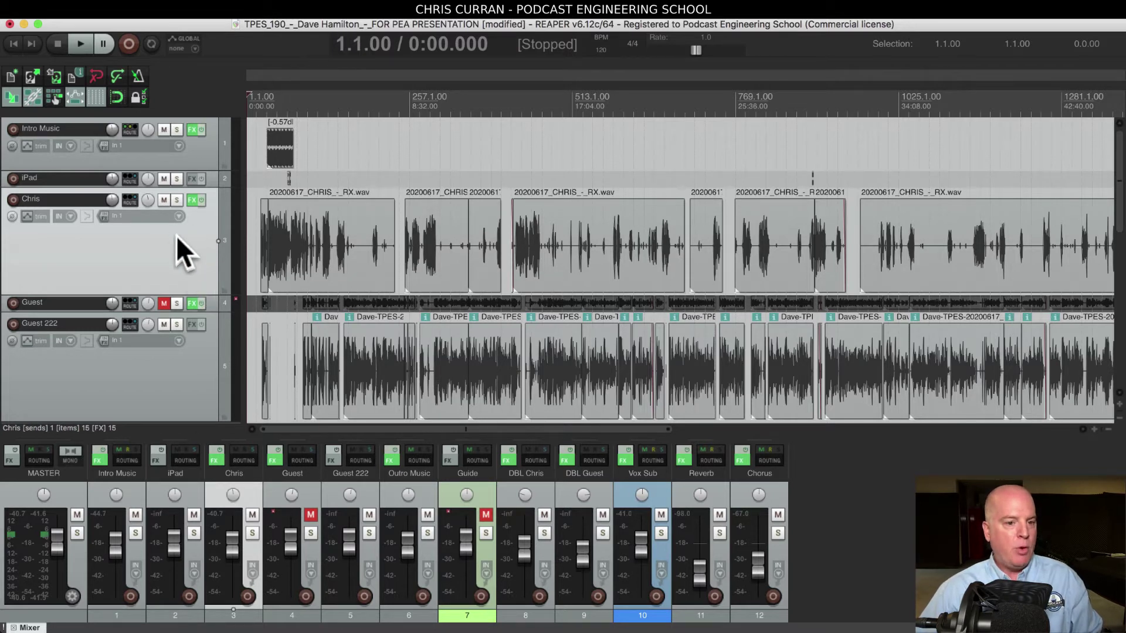
View the PowerPoint slide listing the plugin topics to demonstrate and return to the REAPER project.
click(300, 237)
click(490, 237)
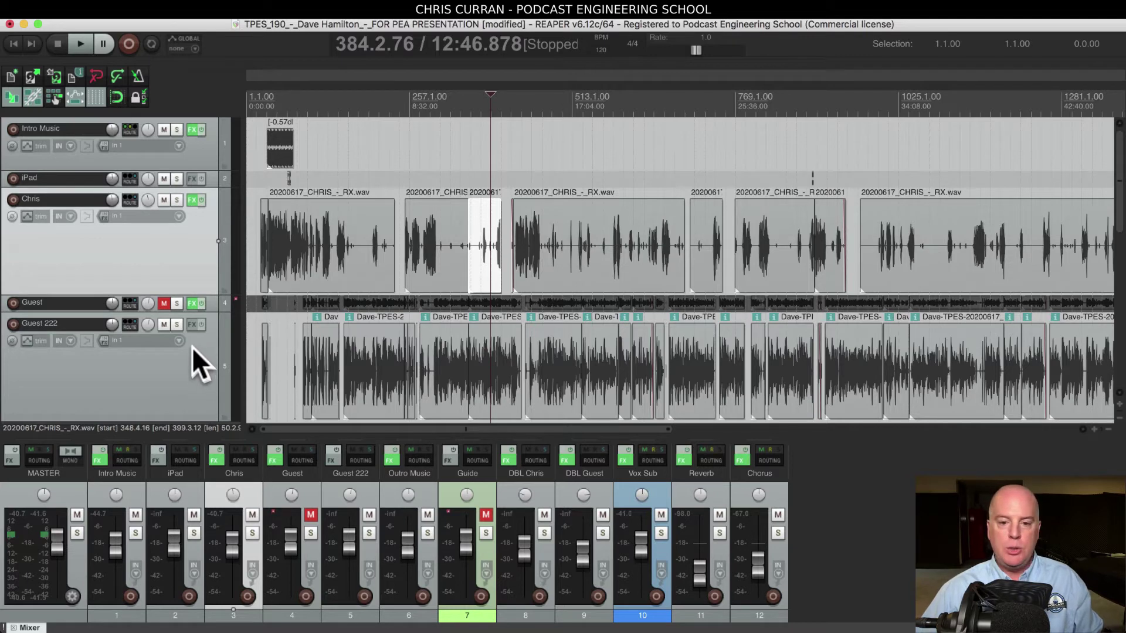
key(super+Tab)
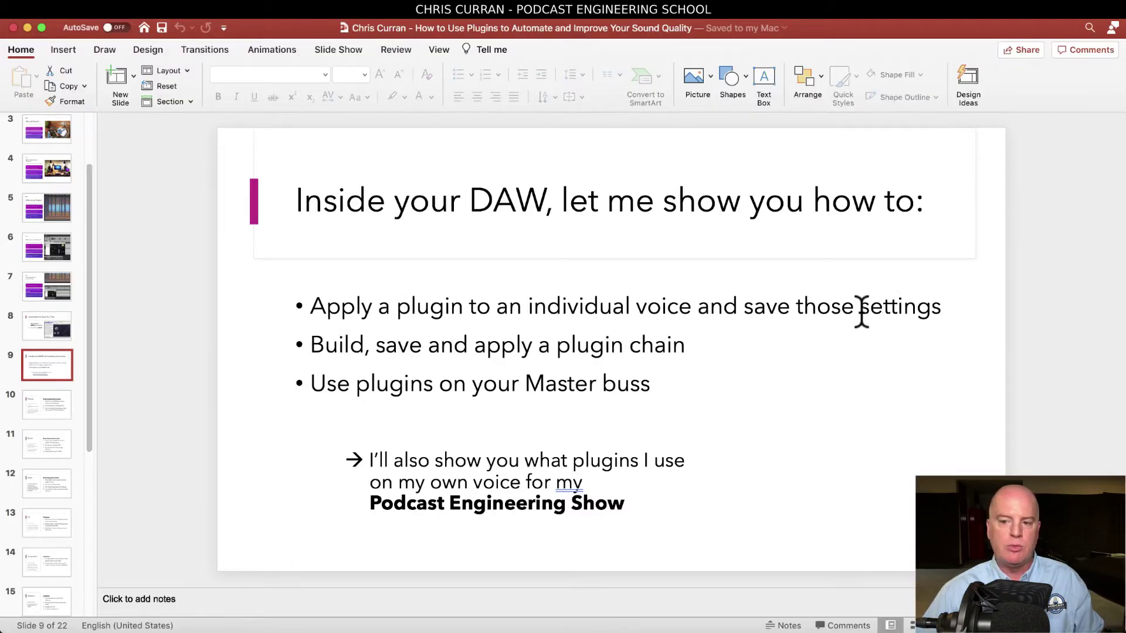
key(super+Tab)
Add the bx_console Focusrite SC plugin from the Channel Strips folder to the Guest 222 track and close its effects window.
click(174, 366)
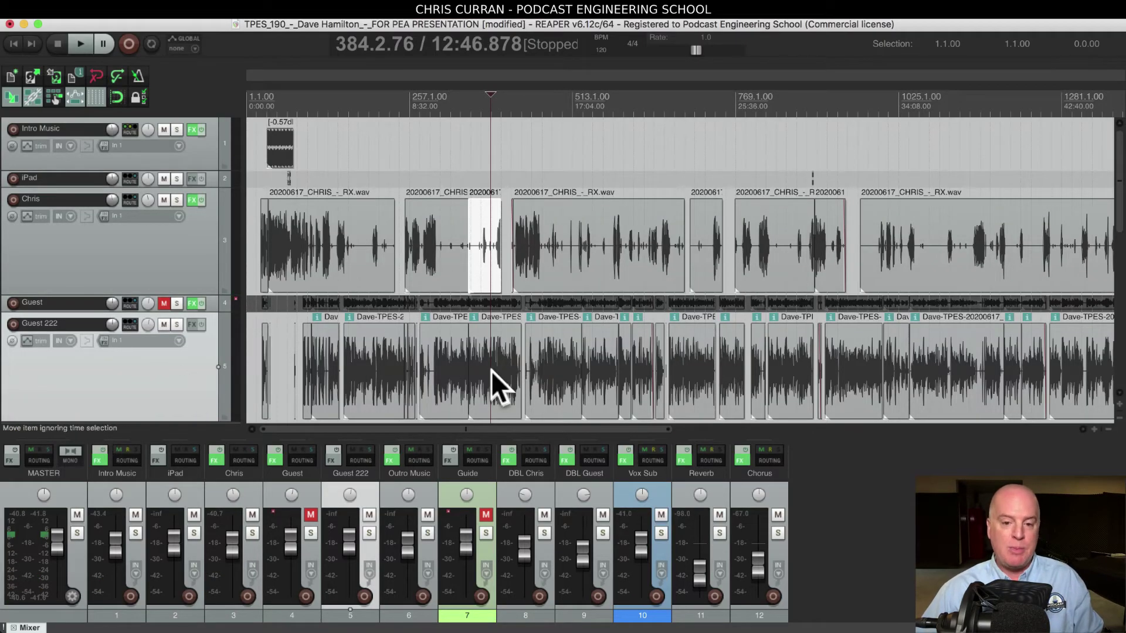
click(193, 324)
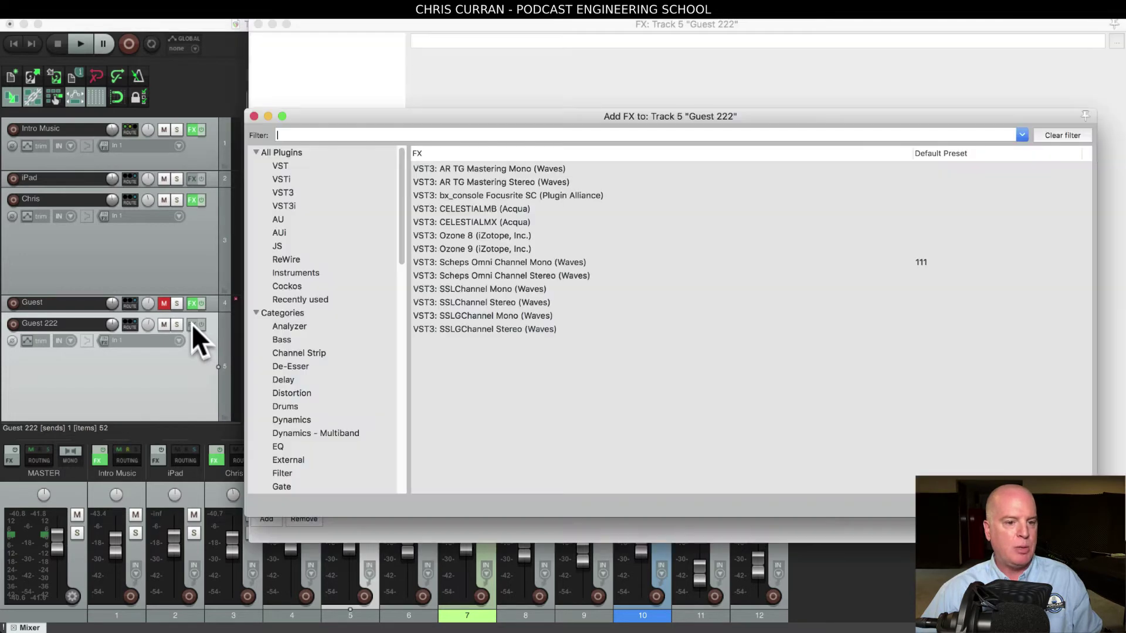
click(401, 390)
click(403, 377)
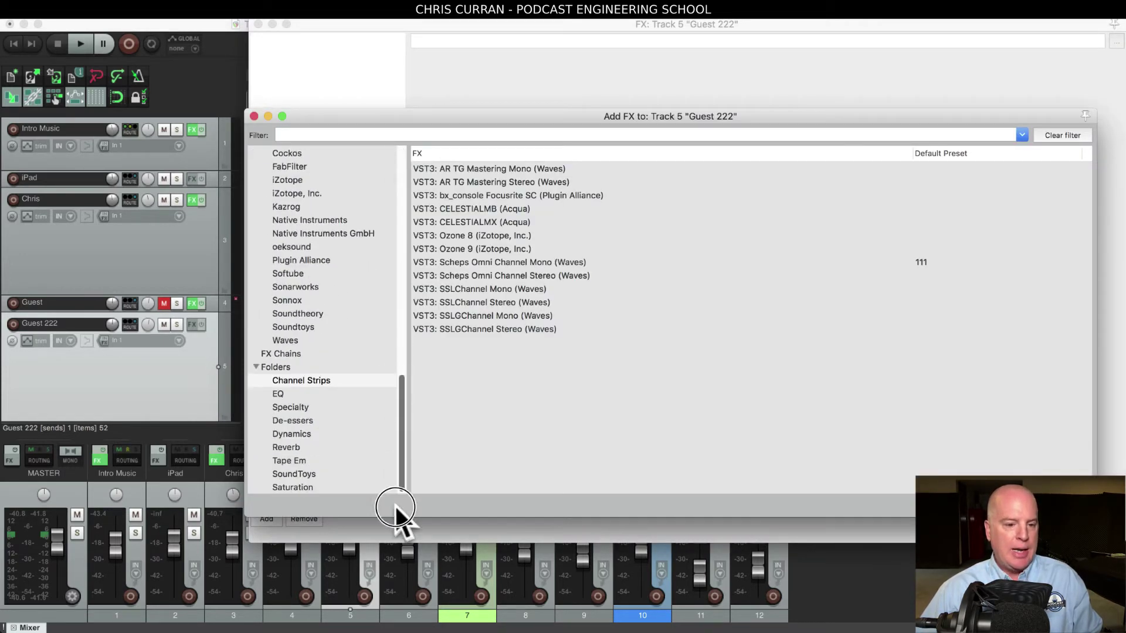
click(294, 379)
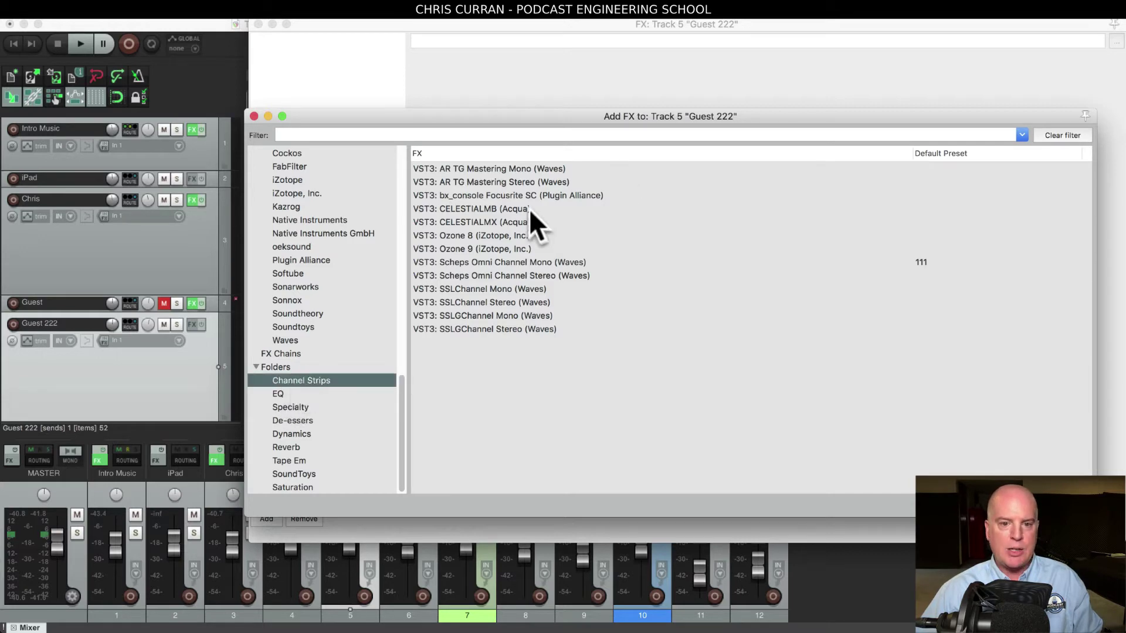
click(488, 193)
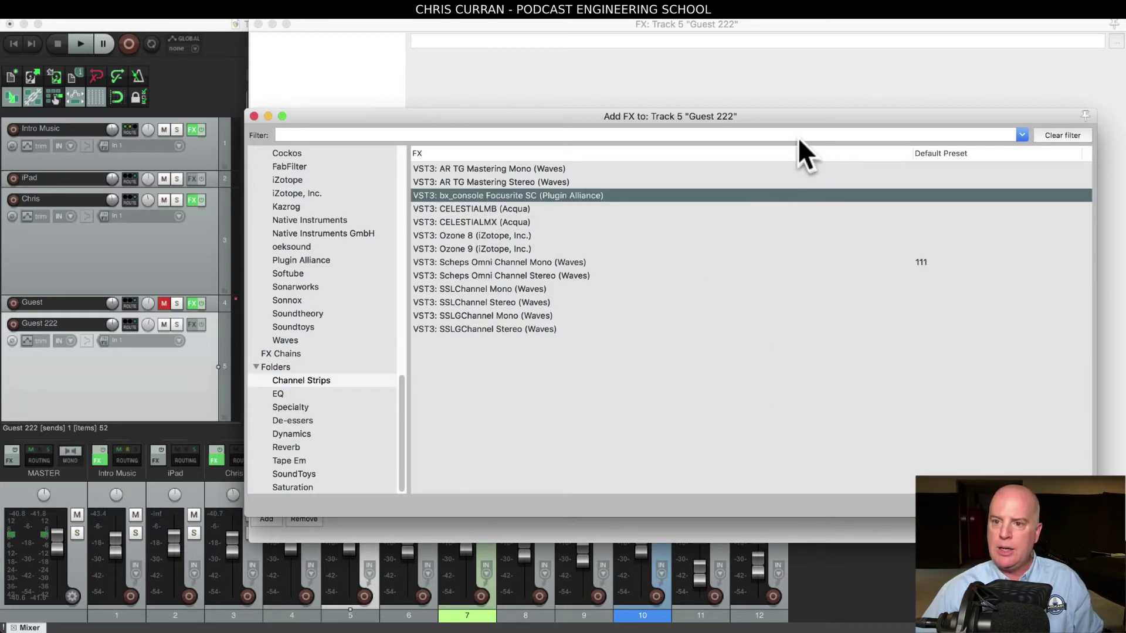
drag(801, 116, 561, 82)
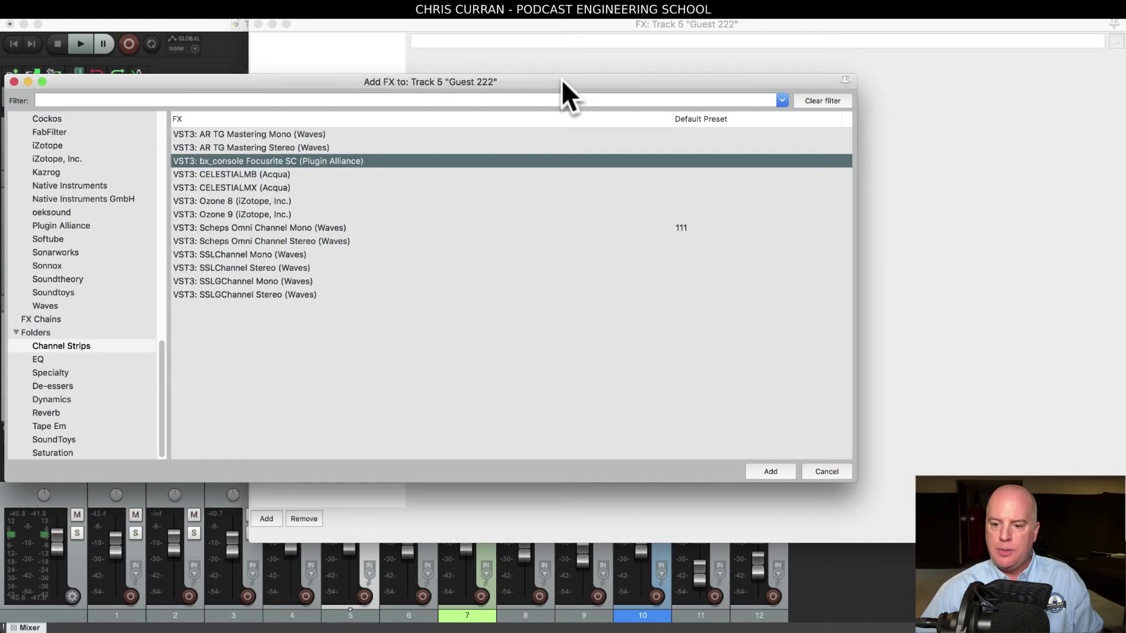
click(771, 471)
drag(668, 29, 488, 26)
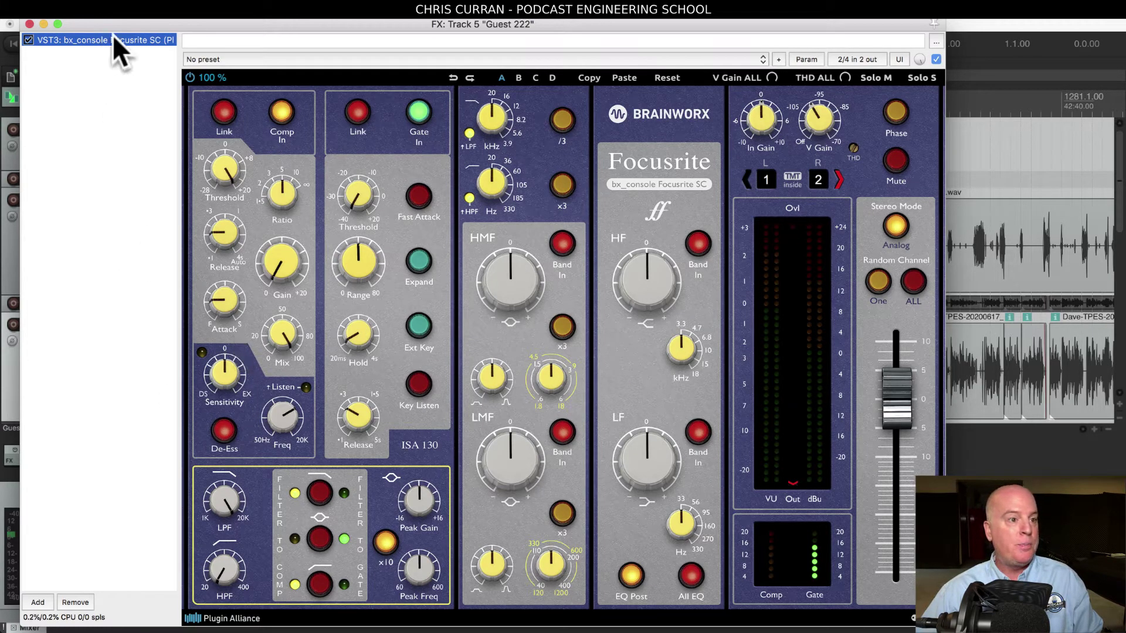
click(29, 23)
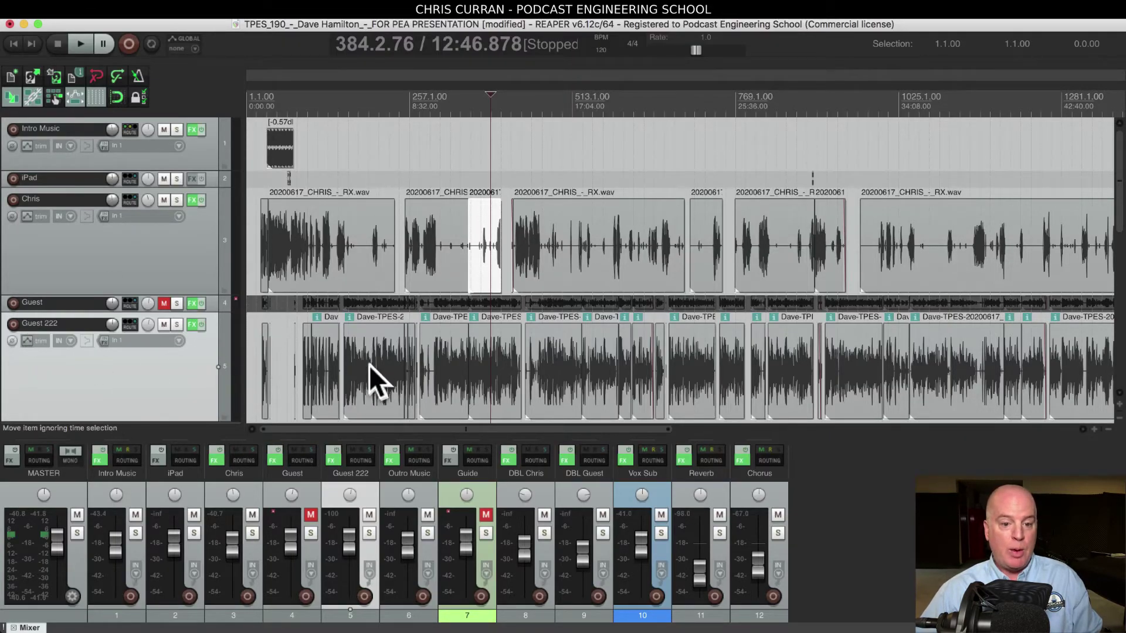
Cut the LF gain and adjust the low-pass and high-pass filter cutoffs in Guest 222's bx_console Focusrite SC.
click(192, 324)
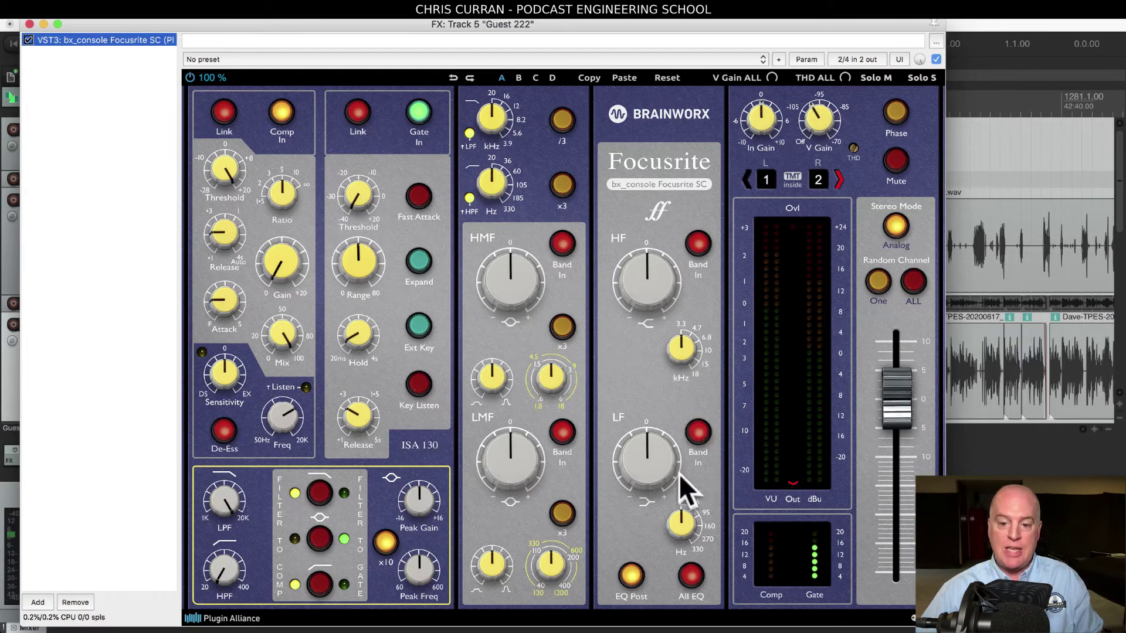
mouse_move(643, 469)
mouse_down()
mouse_move(642, 457)
mouse_move(645, 487)
mouse_up()
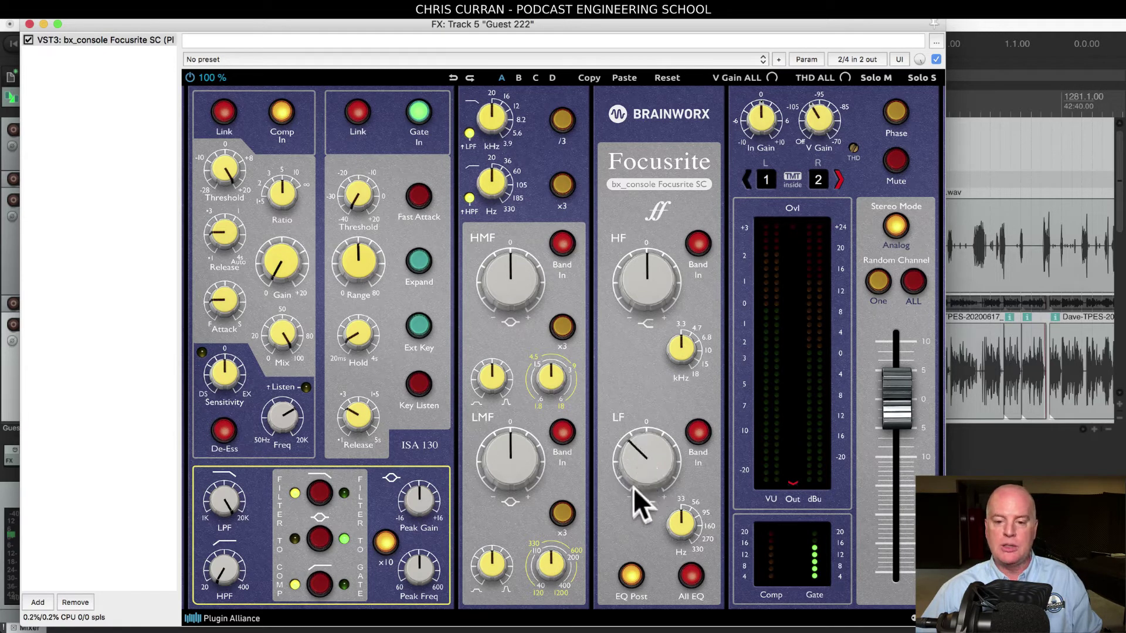
mouse_move(500, 123)
mouse_down()
mouse_move(503, 113)
mouse_move(498, 126)
mouse_up()
drag(491, 199, 495, 181)
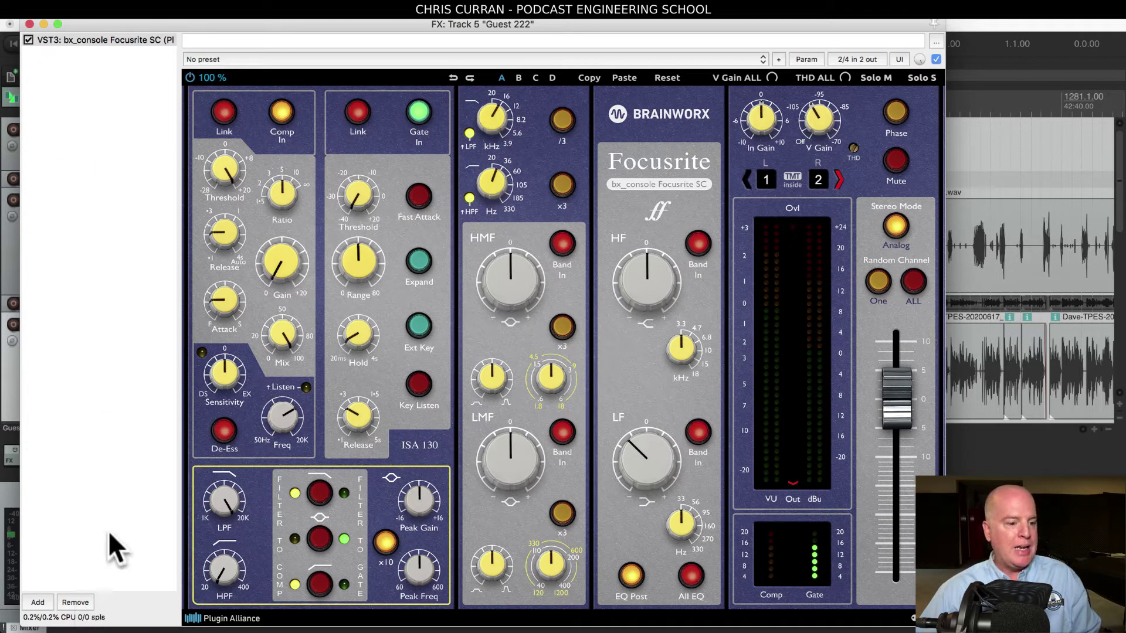
Add the soothe2 plugin from the Specialty folder after the Focusrite channel strip on Guest 222.
click(37, 602)
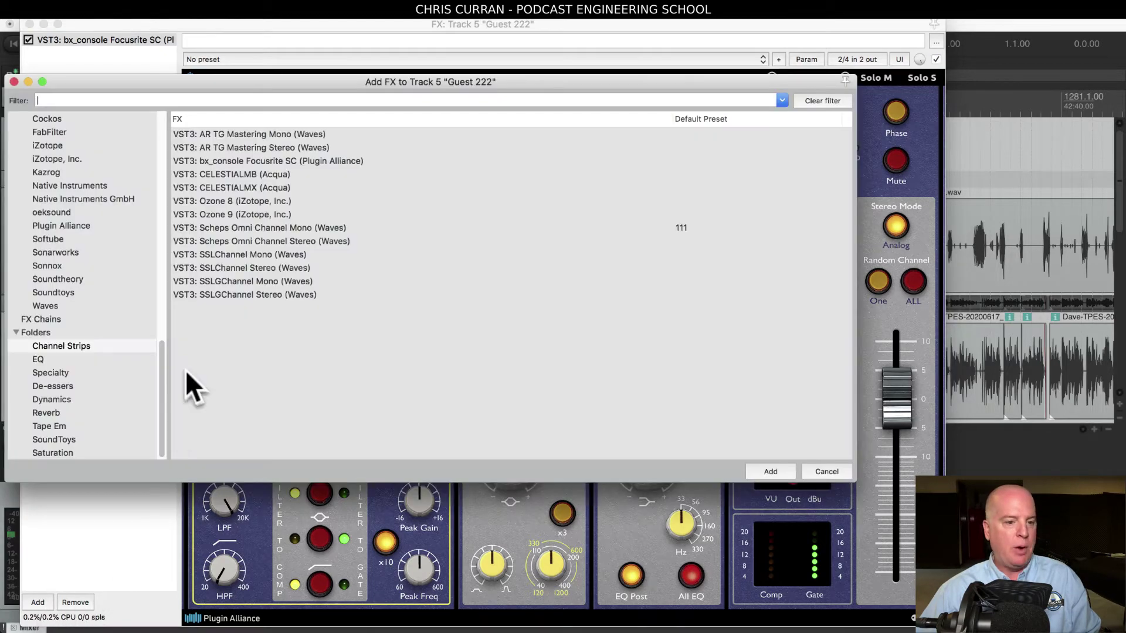
click(91, 427)
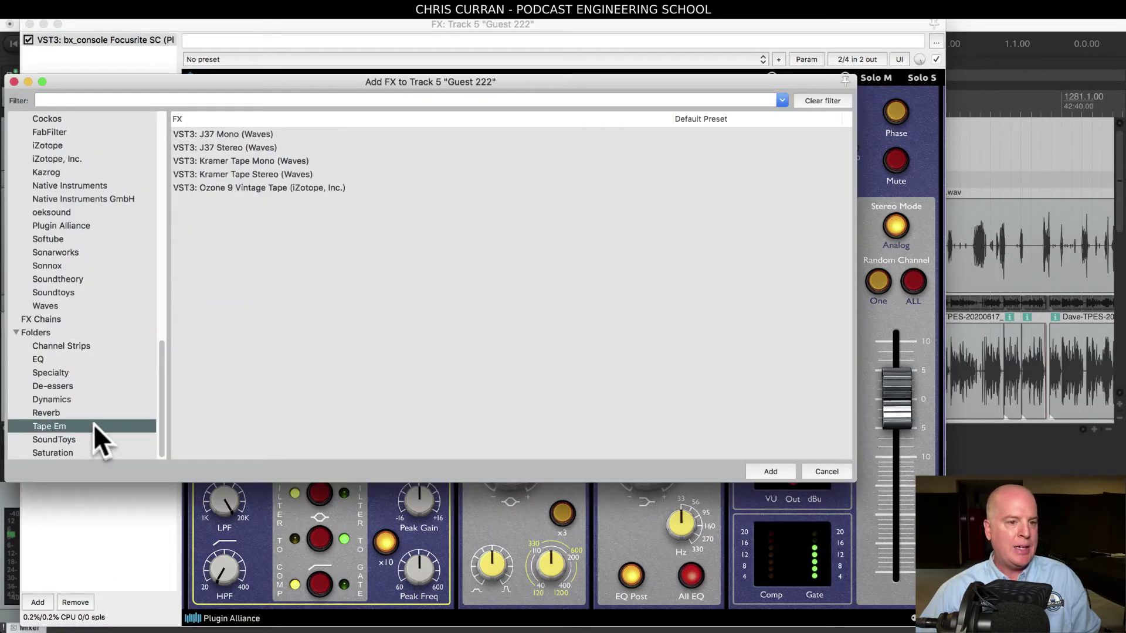
click(104, 371)
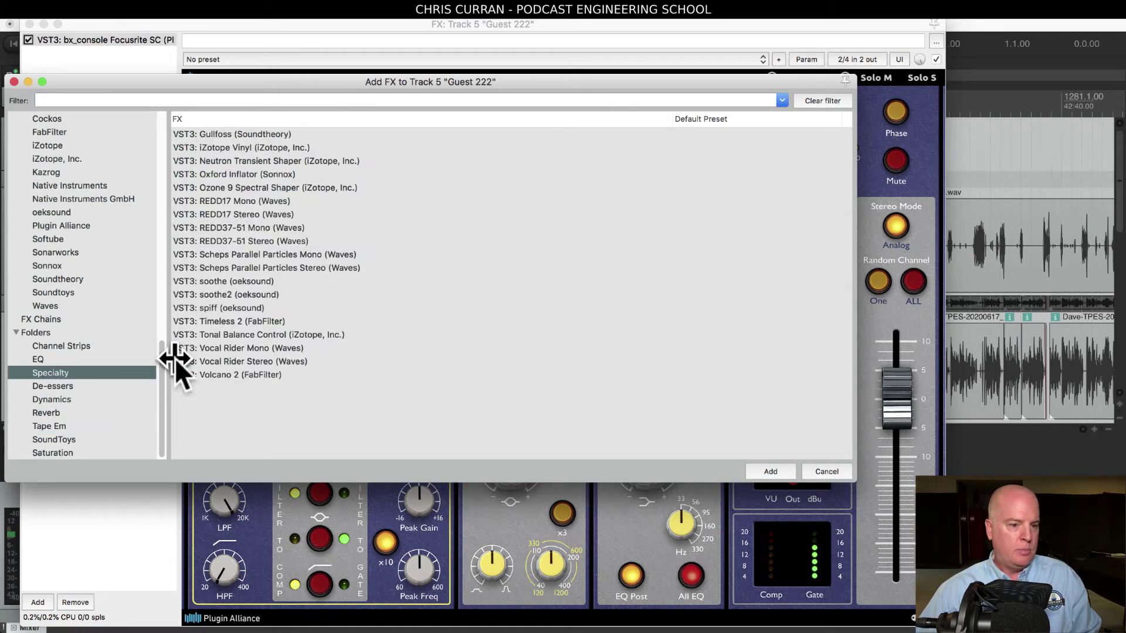
click(229, 295)
click(770, 472)
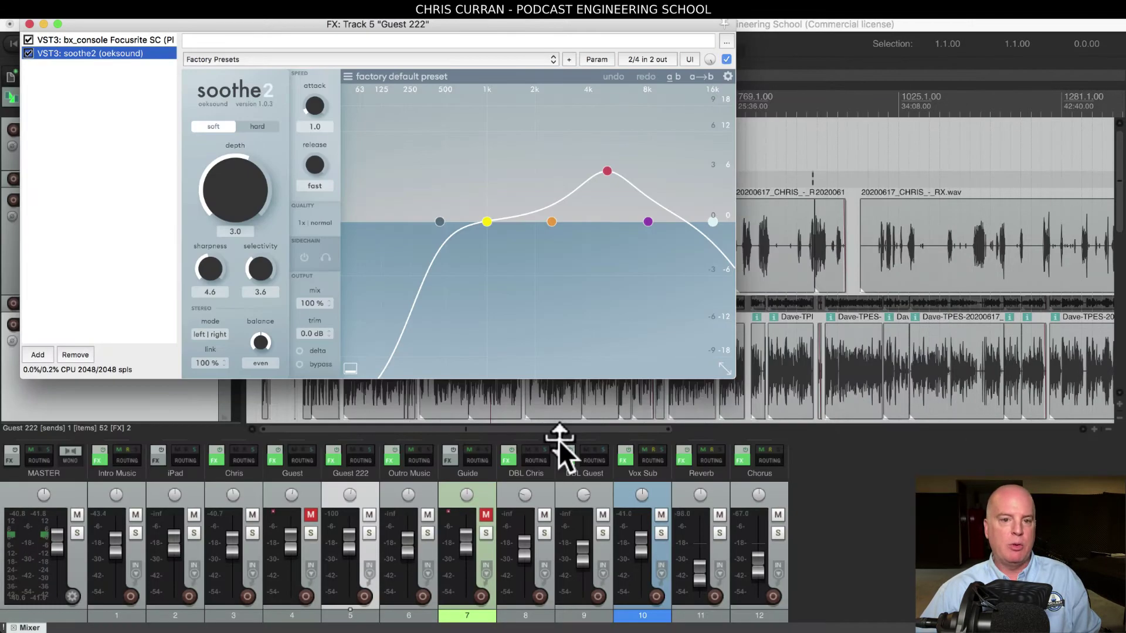
drag(301, 28, 437, 62)
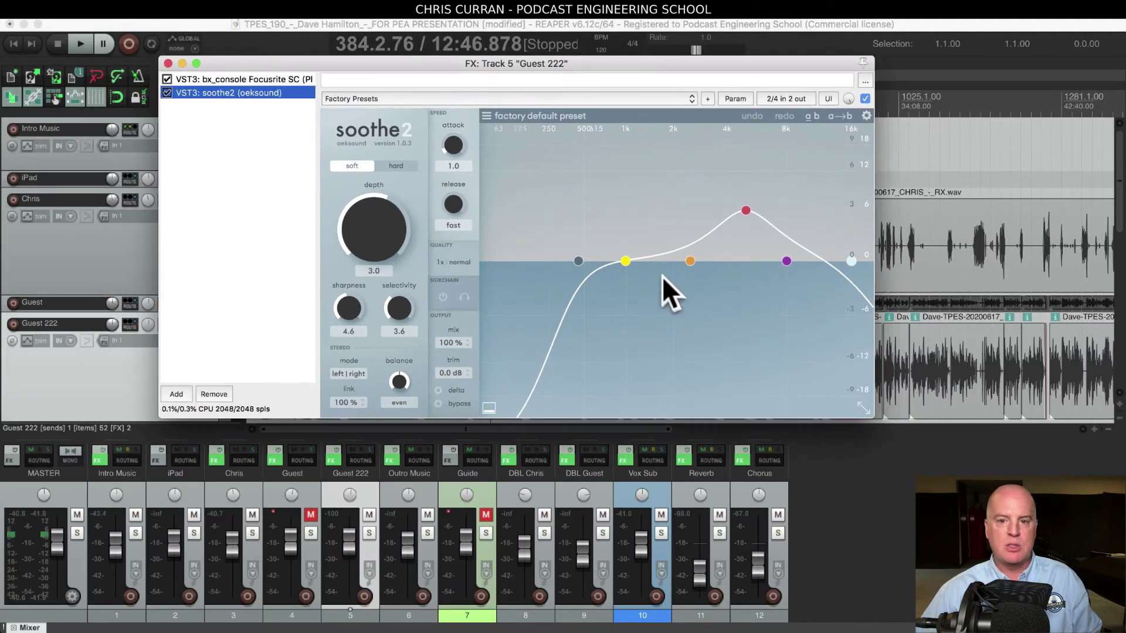
Set soothe2's band 3 to about 6.3 kHz and 4.6 dB, review both plugins and close the effects window.
drag(745, 210, 767, 221)
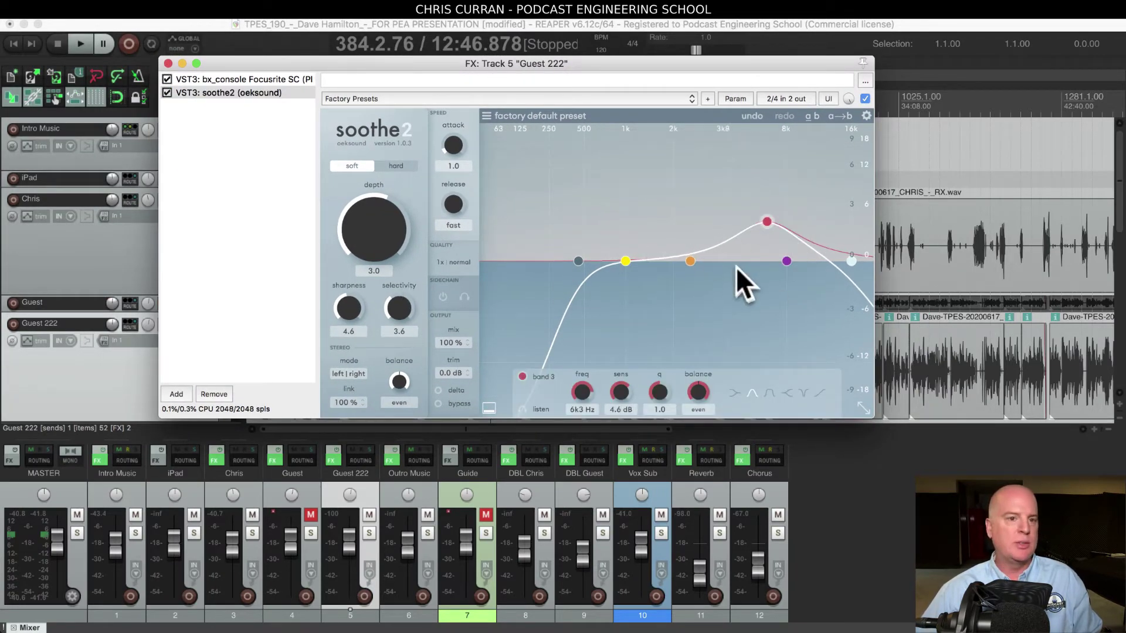
click(223, 79)
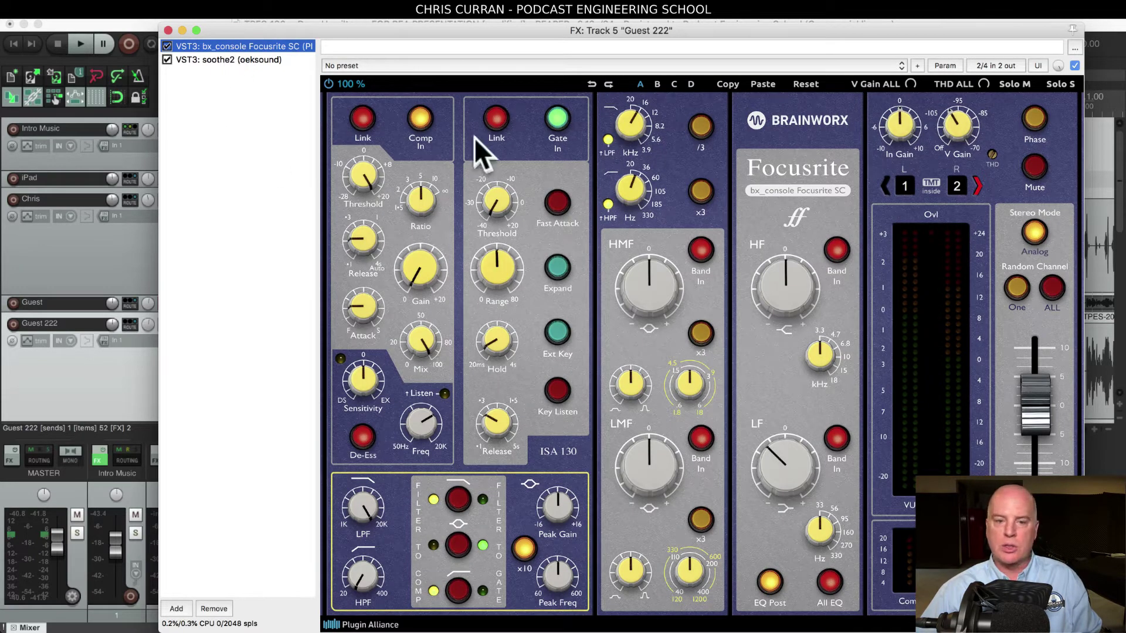
click(258, 57)
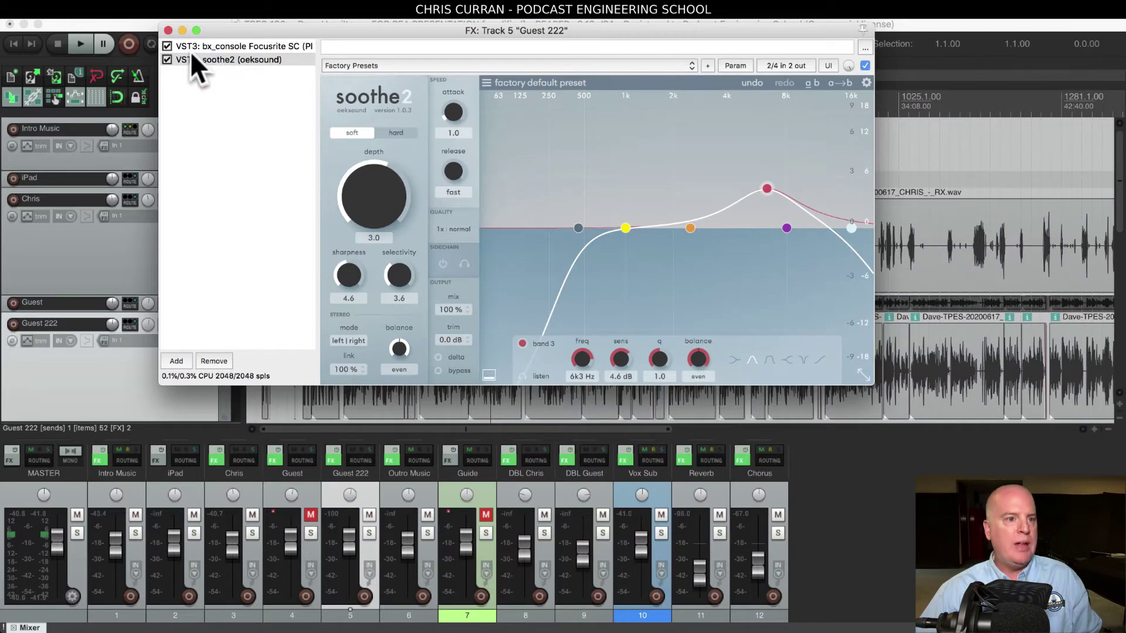
click(168, 31)
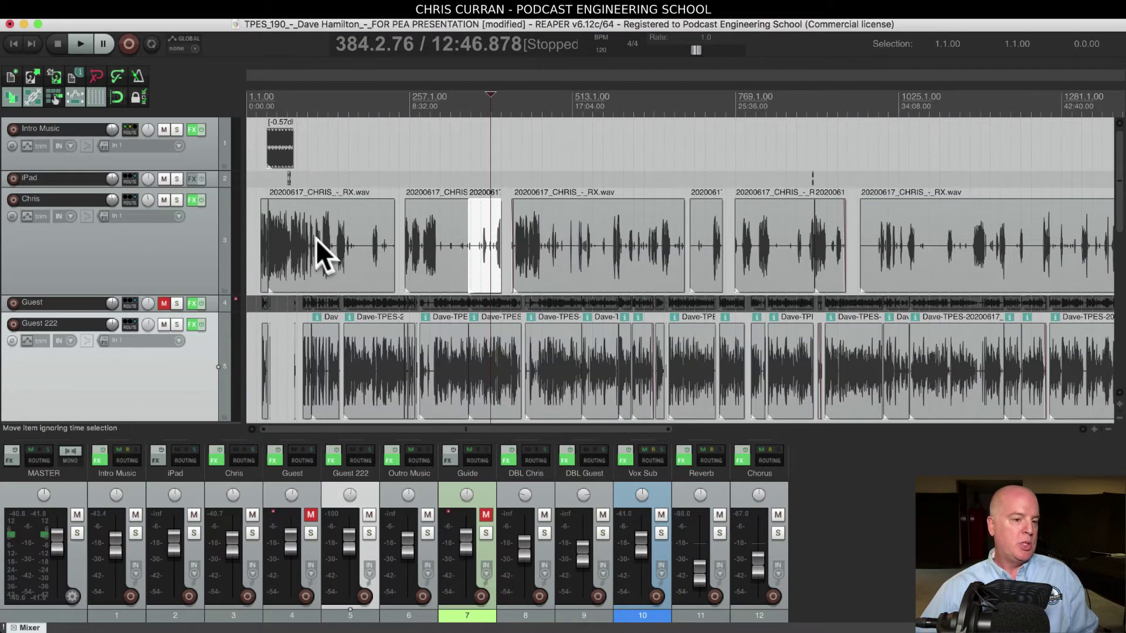
In Guest 222's soothe2, set band 1 to about 304 Hz and 3.3 dB, lower the orange band slightly below zero, and select the high cut.
click(193, 324)
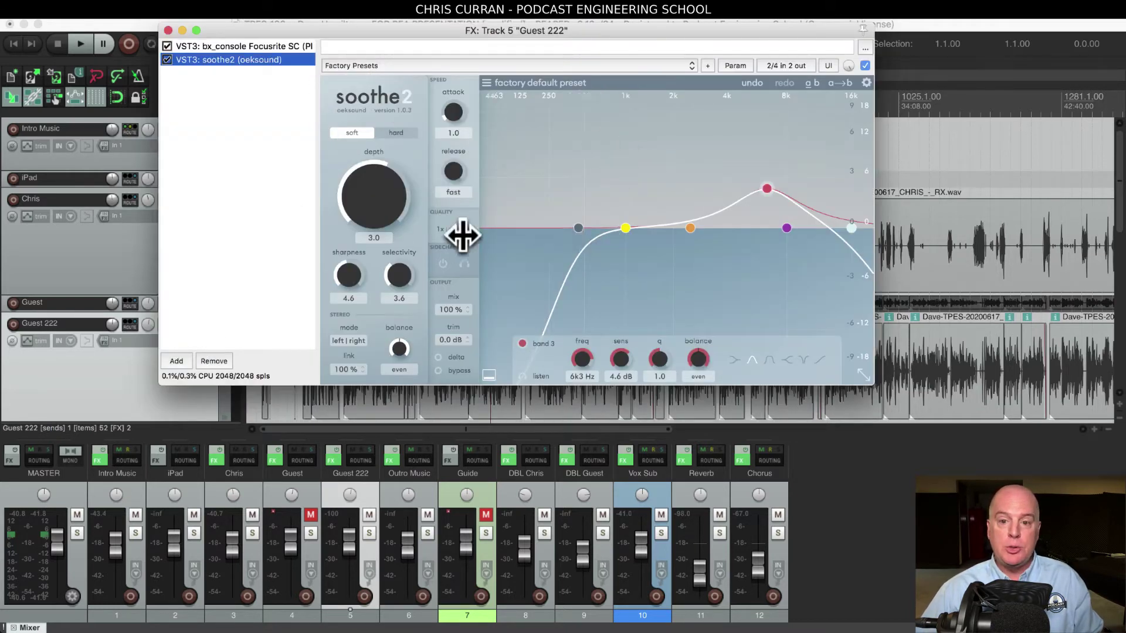
drag(624, 228, 558, 199)
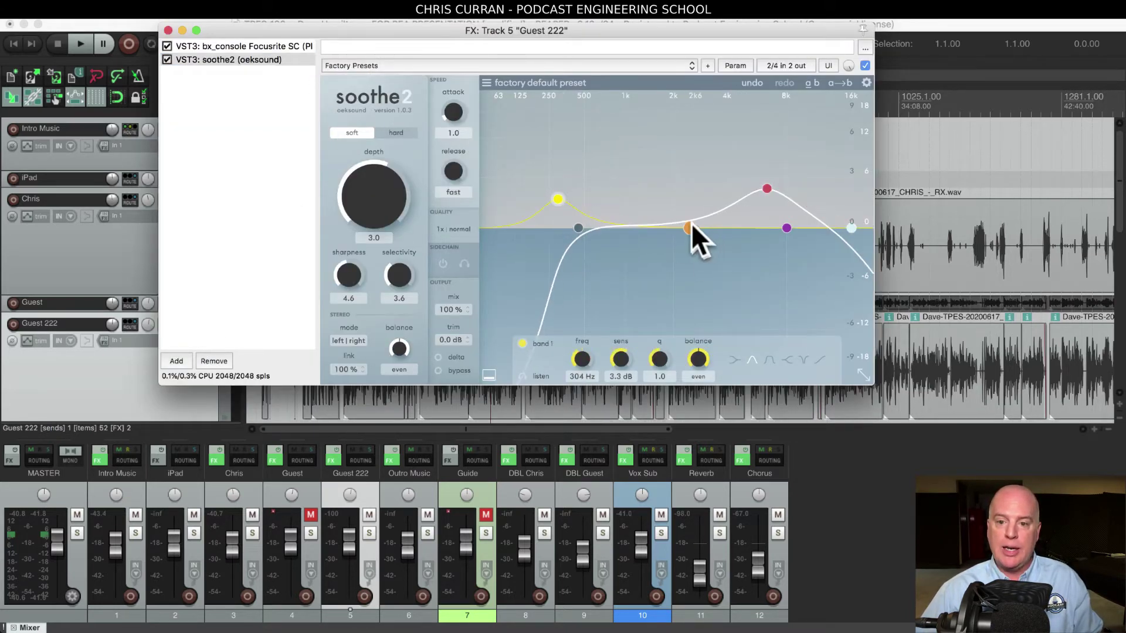
drag(690, 227, 687, 246)
click(851, 228)
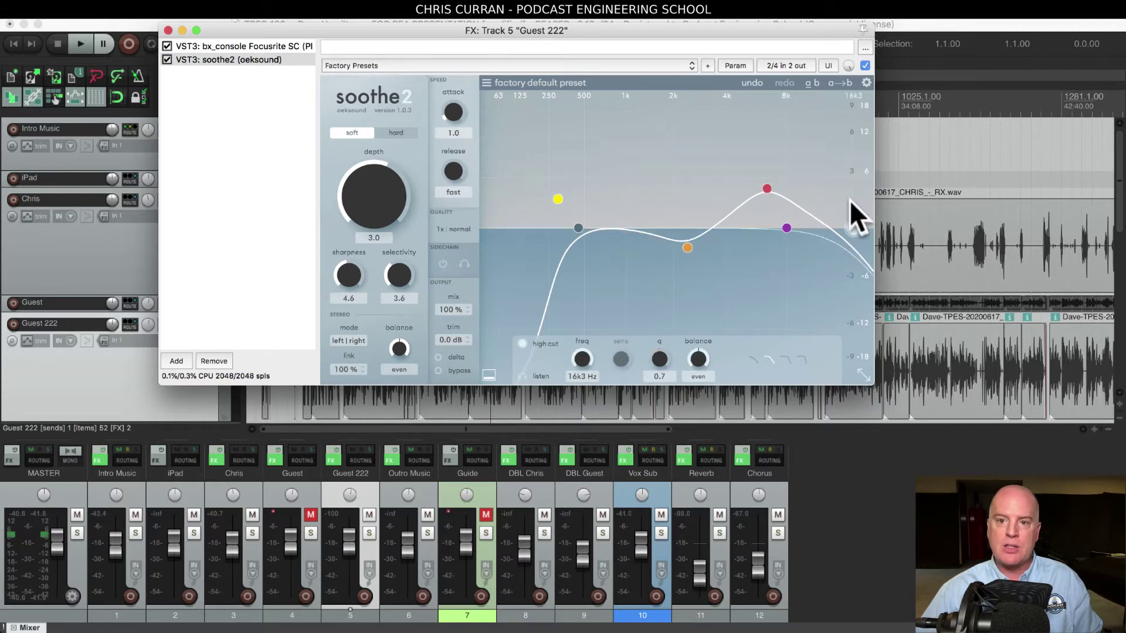
View the dialog for saving the soothe2 settings as a preset and dismiss it without saving.
click(709, 66)
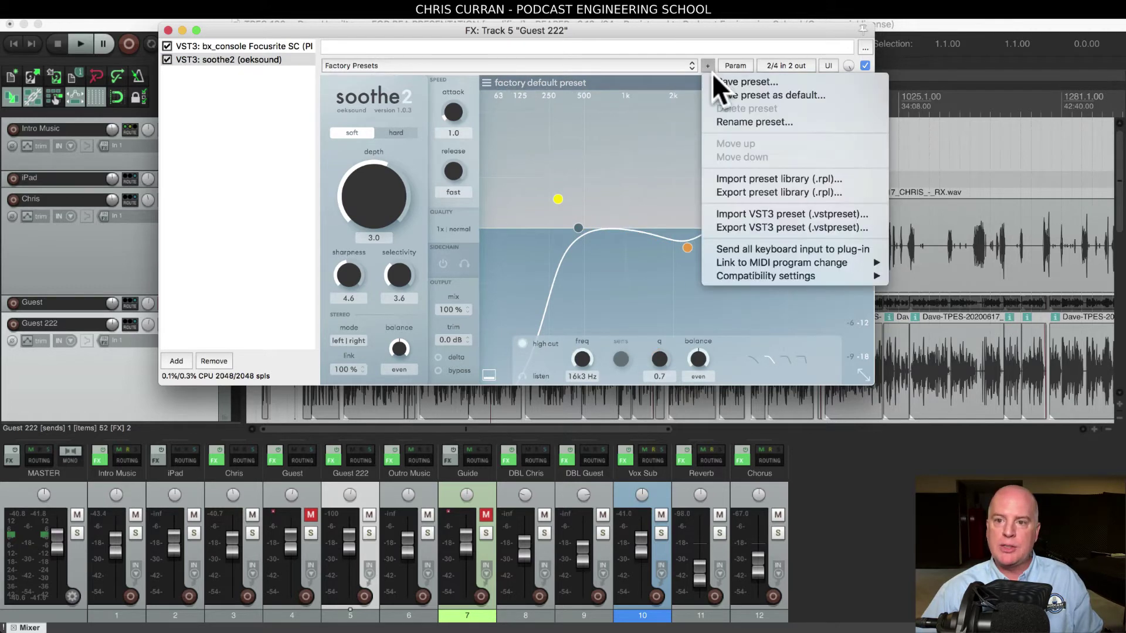
click(755, 84)
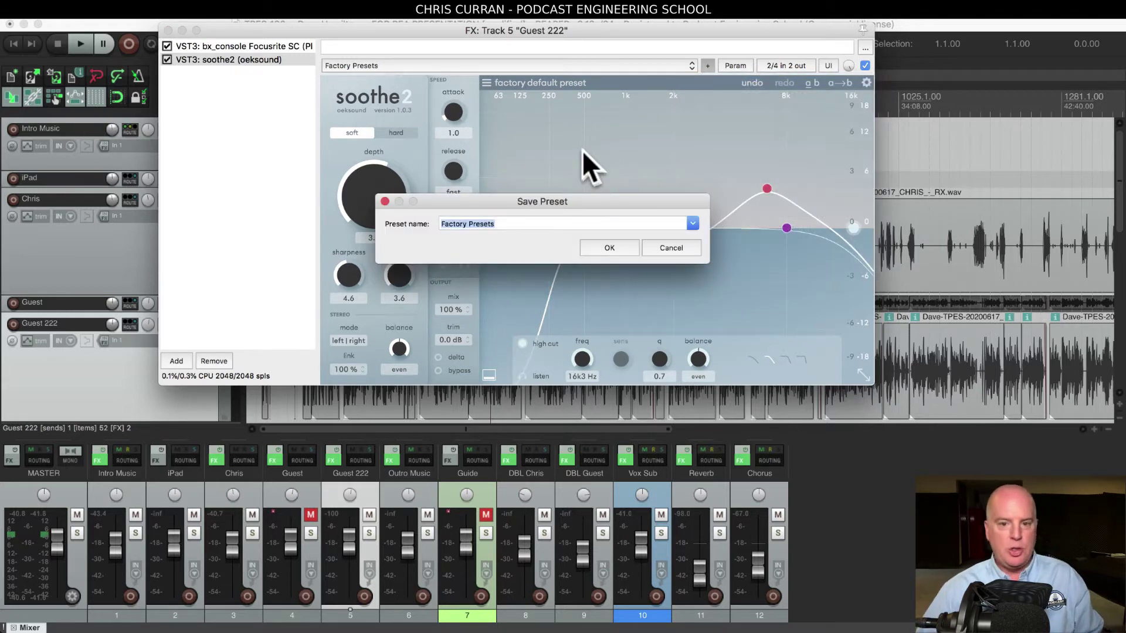
click(670, 248)
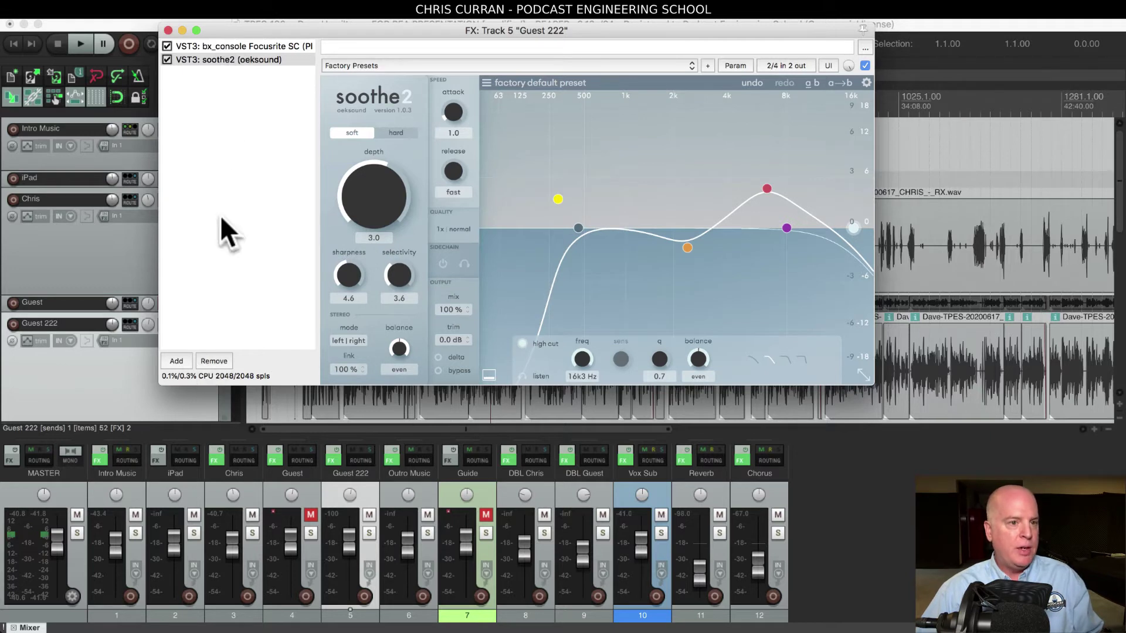
Examine the commands for saving the track's plugins as an FX chain, without saving one.
drag(251, 31, 257, 37)
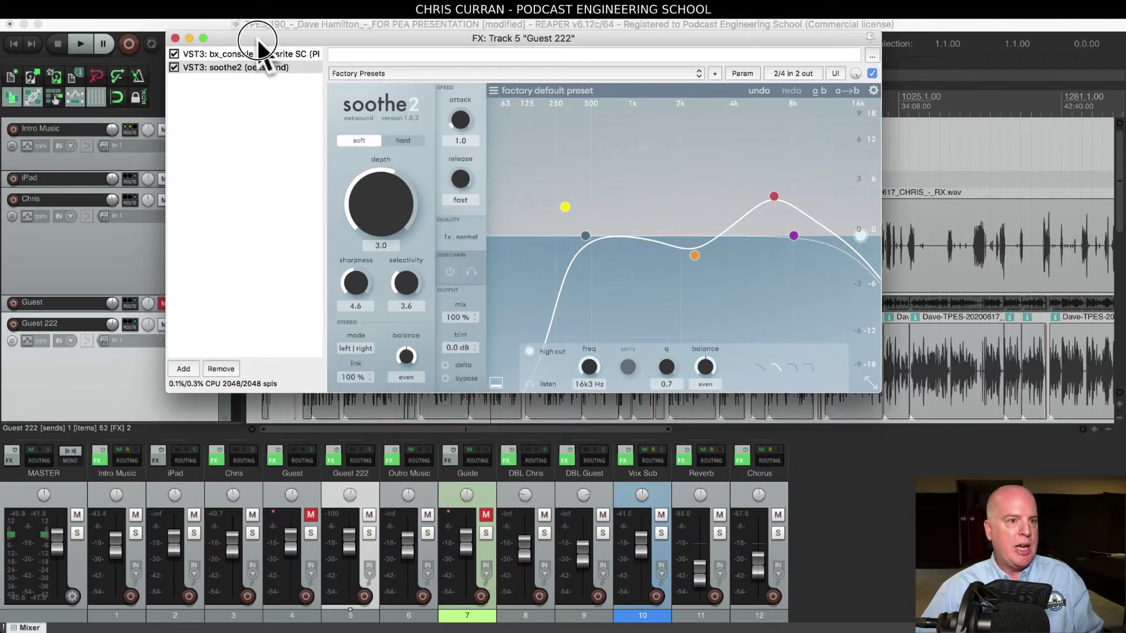
click(99, 18)
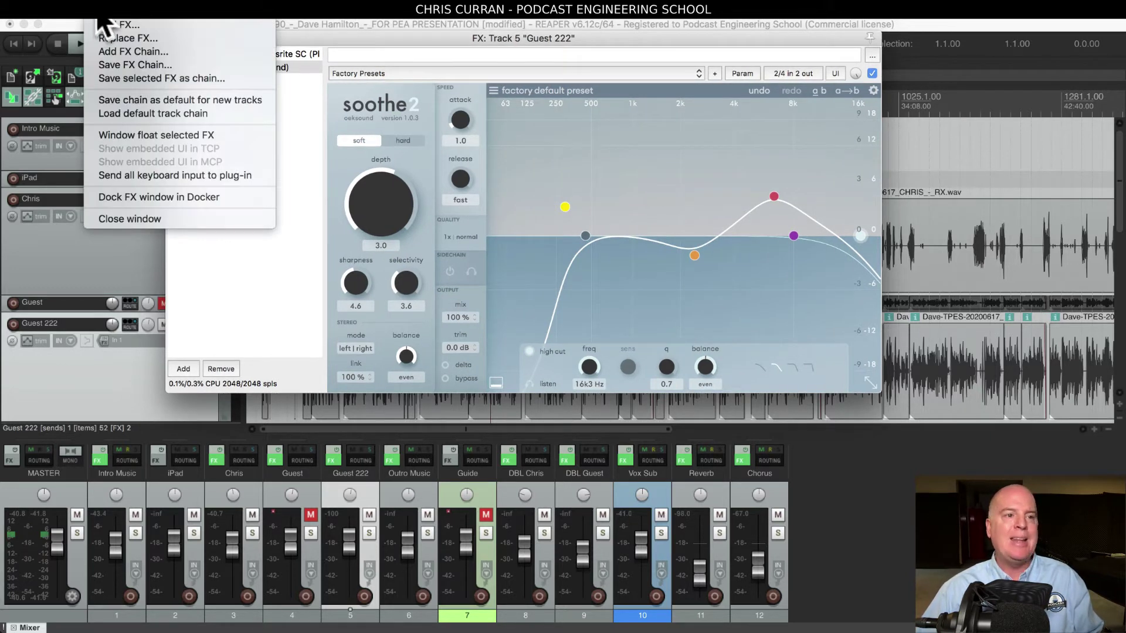
click(100, 17)
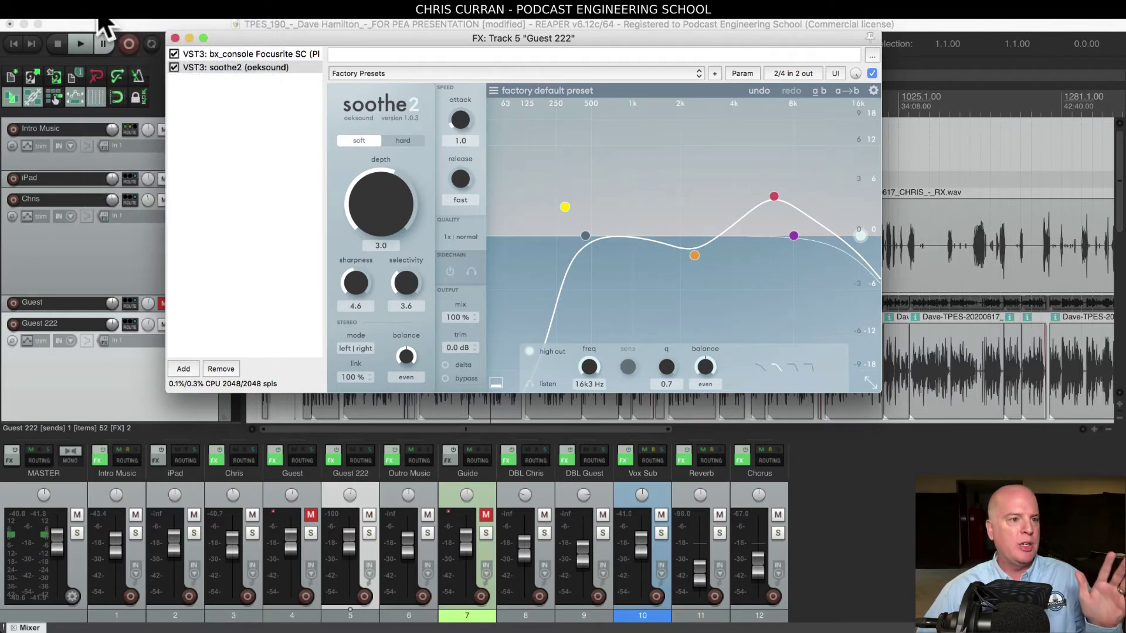
click(99, 17)
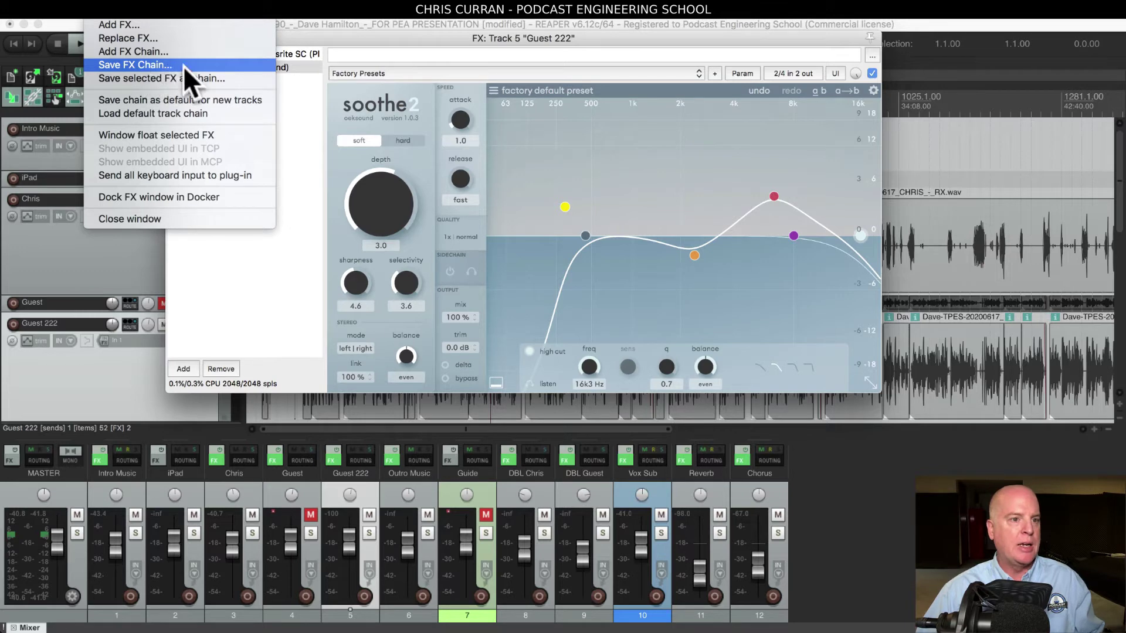
click(315, 49)
Remove both the bx_console Focusrite SC and soothe2 plugins from the Guest 222 track.
click(235, 47)
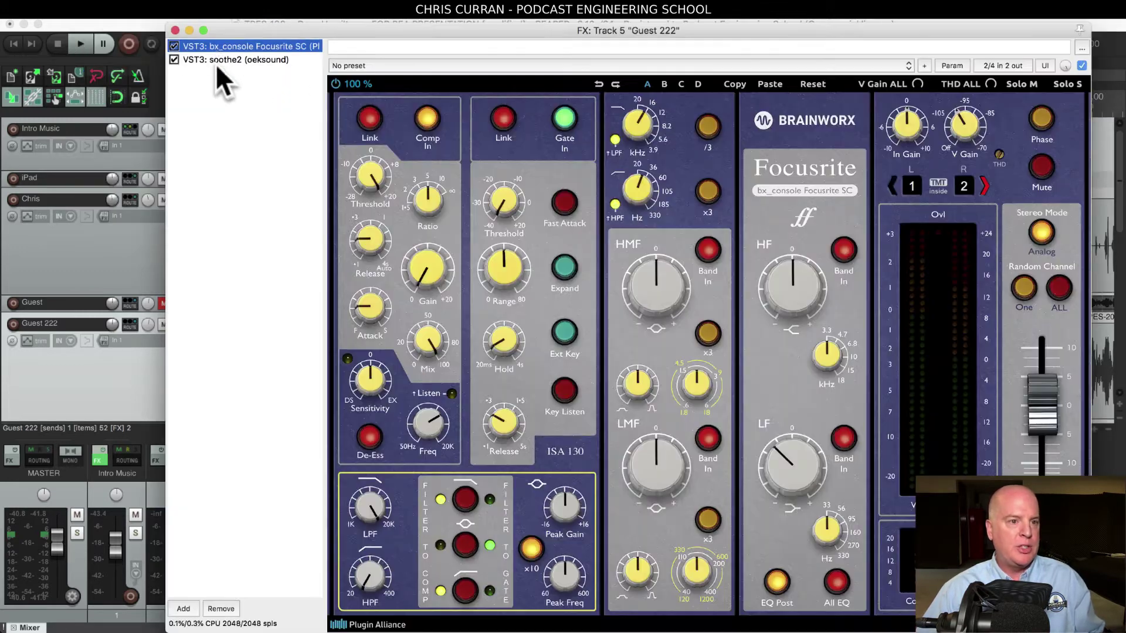
click(216, 58)
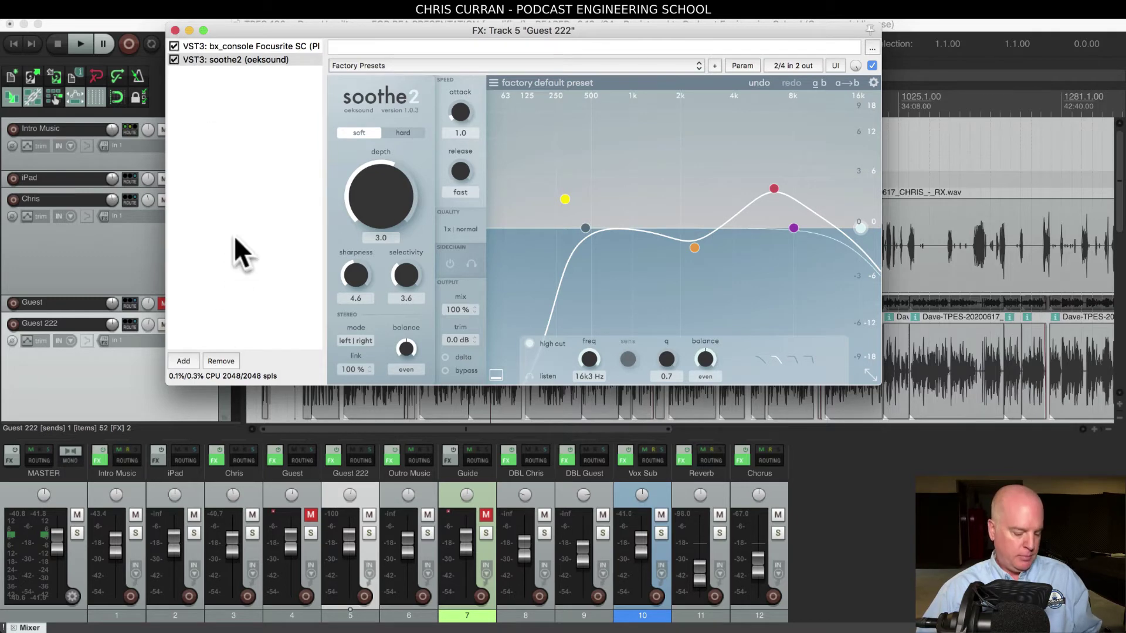
key(super+a)
click(222, 609)
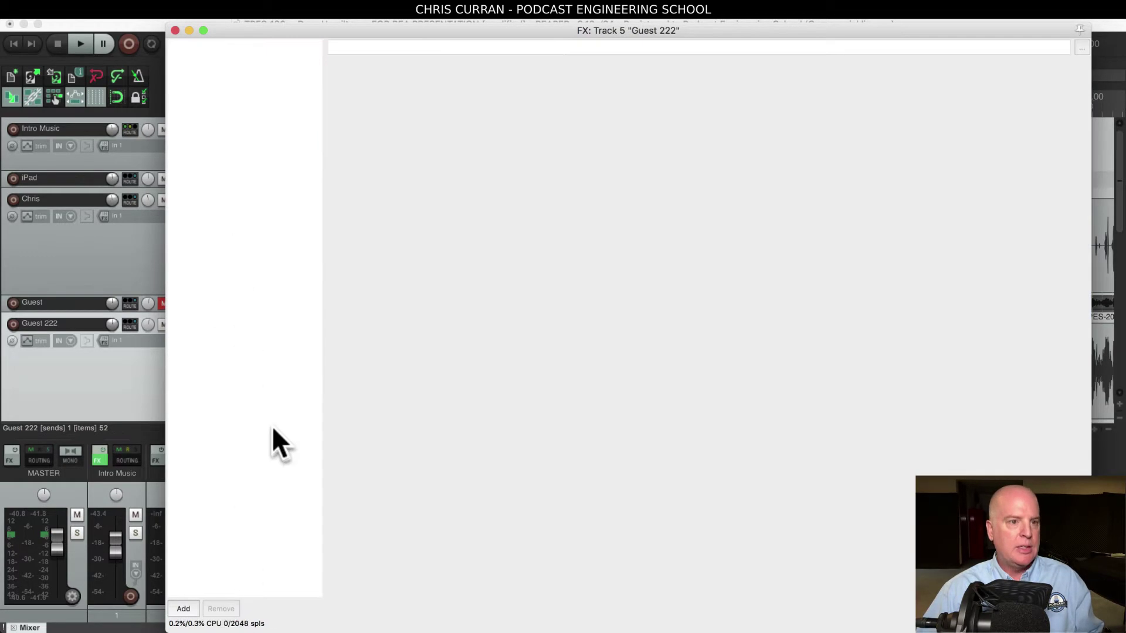
Load the saved TPES_105 FX chain from the FXChains folder onto the Guest 222 track and close its FX window.
drag(217, 30, 213, 32)
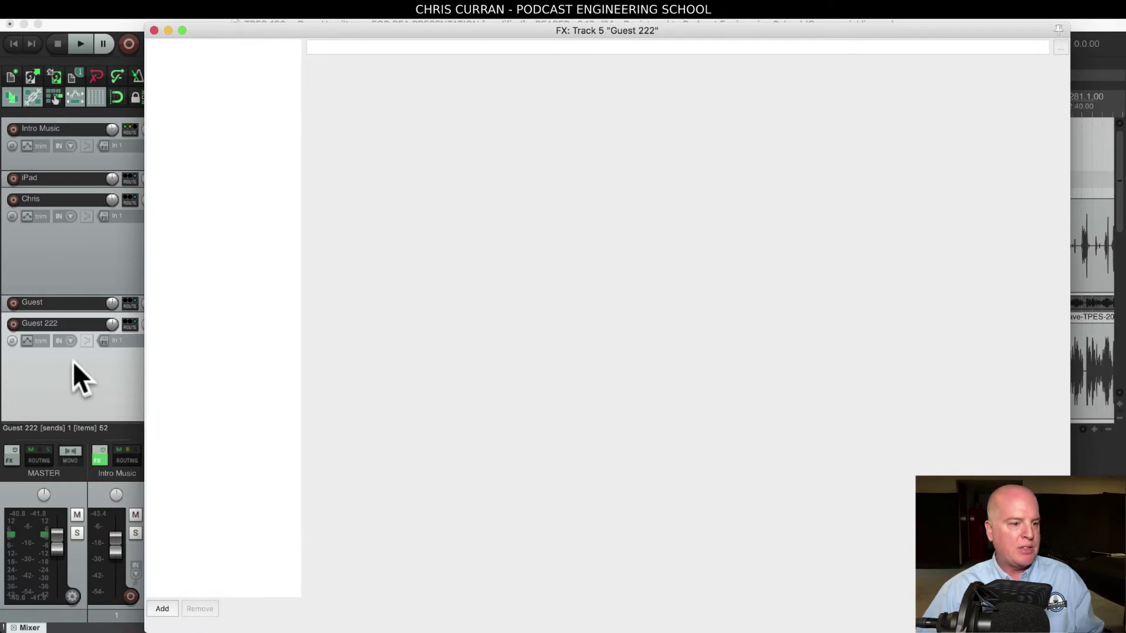
click(99, 9)
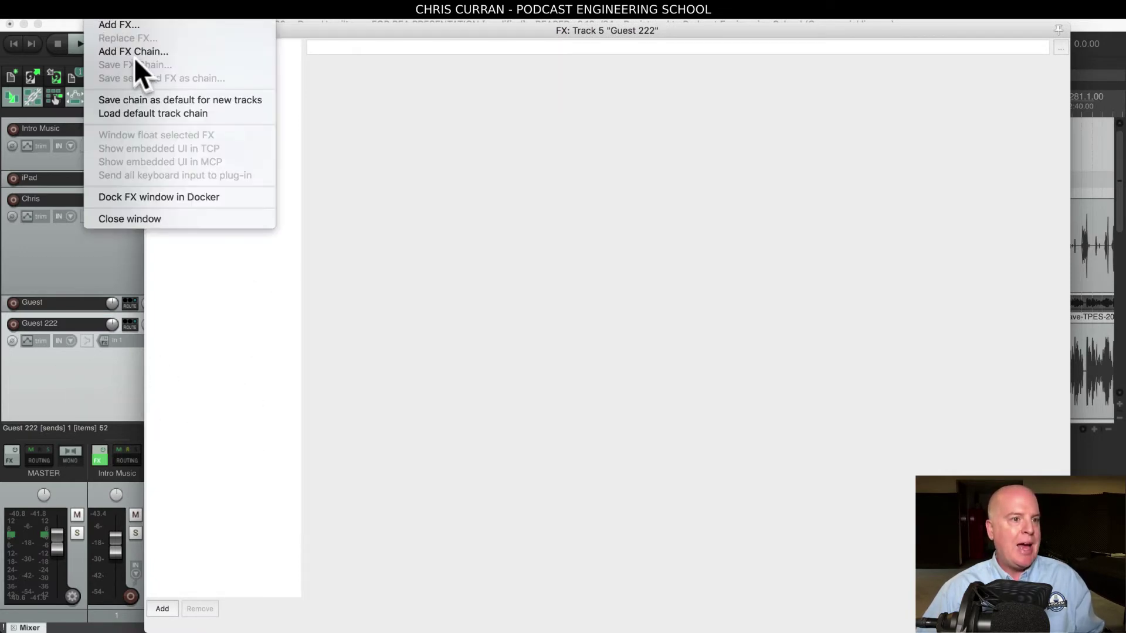
click(139, 52)
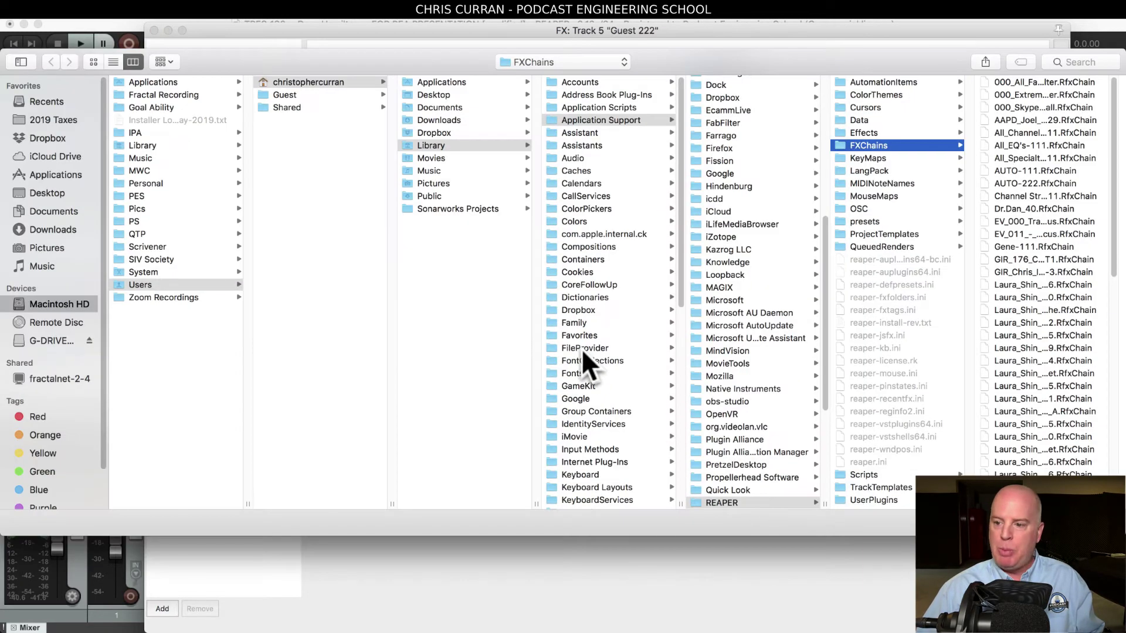
drag(1115, 276, 1106, 395)
click(1034, 419)
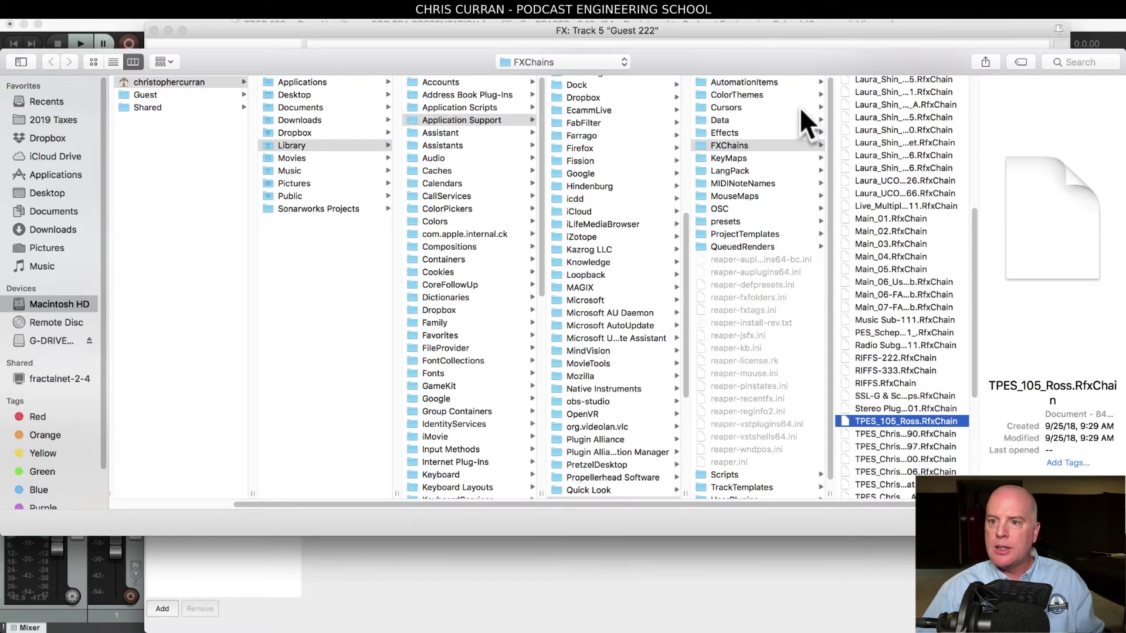
drag(817, 62, 558, 55)
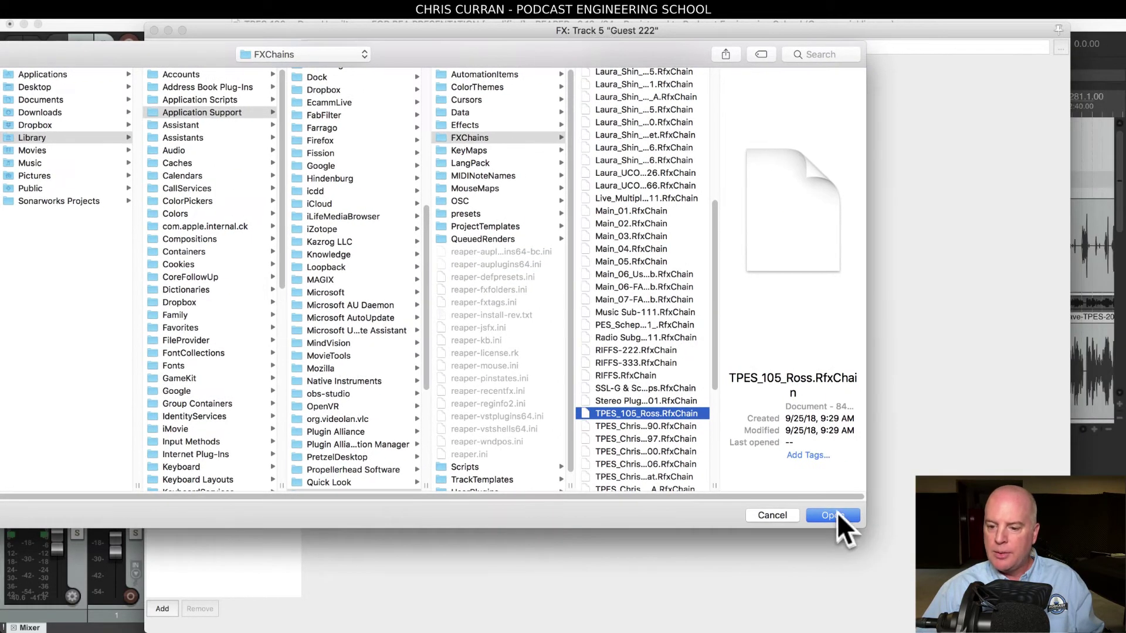
click(836, 511)
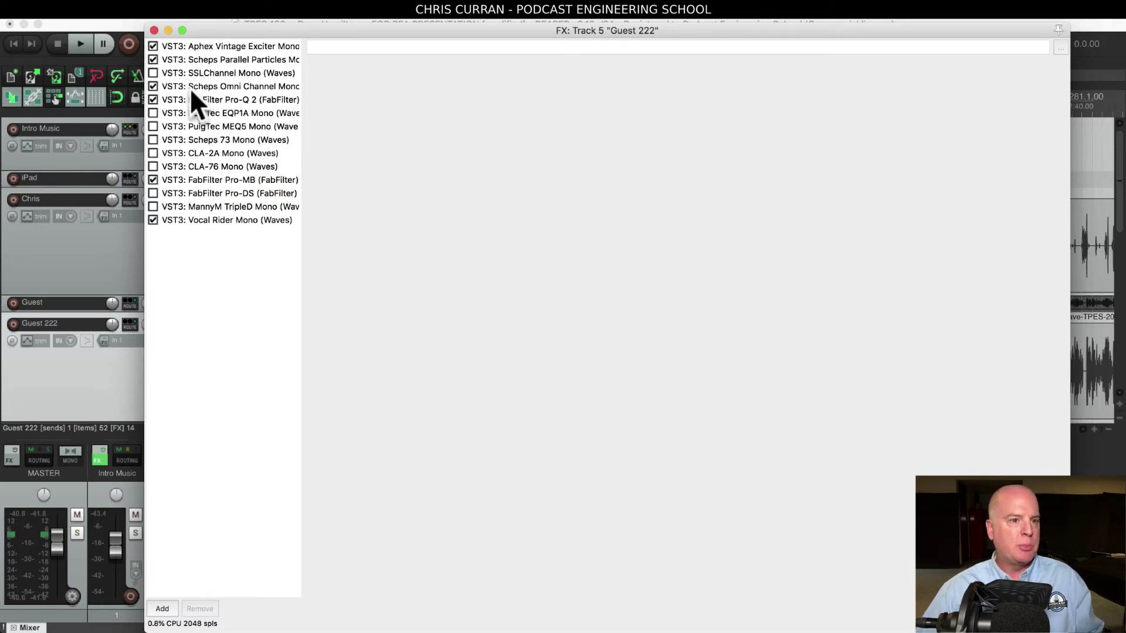
click(153, 30)
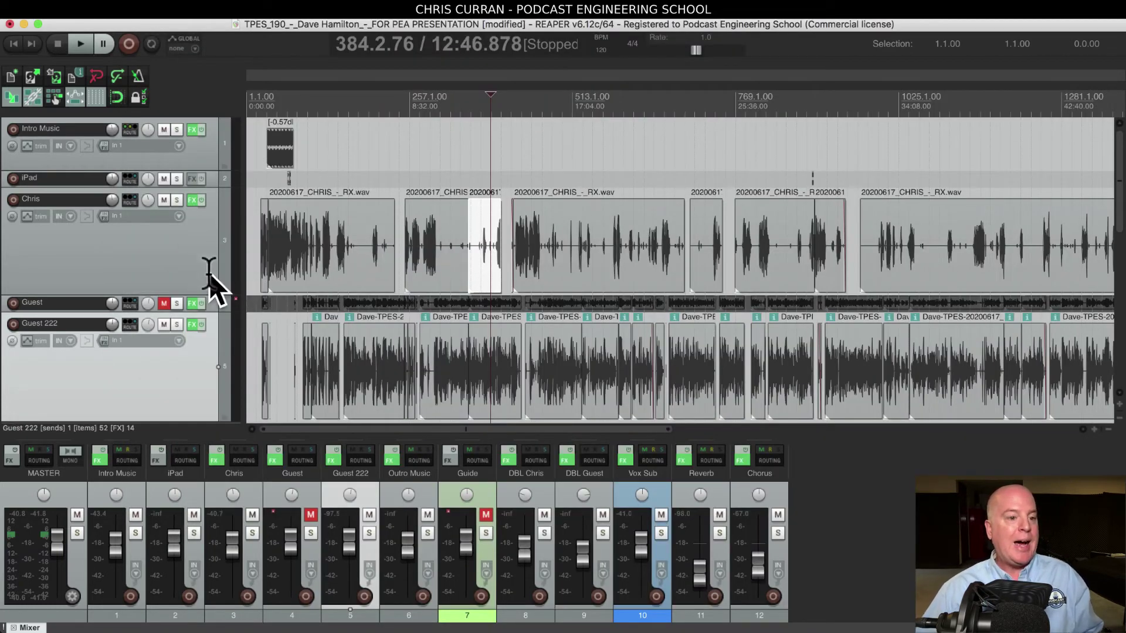
Add the AQUAMARINE4 (Acqua) compressor from the Dynamics folder to the Master track and close its FX window.
click(186, 238)
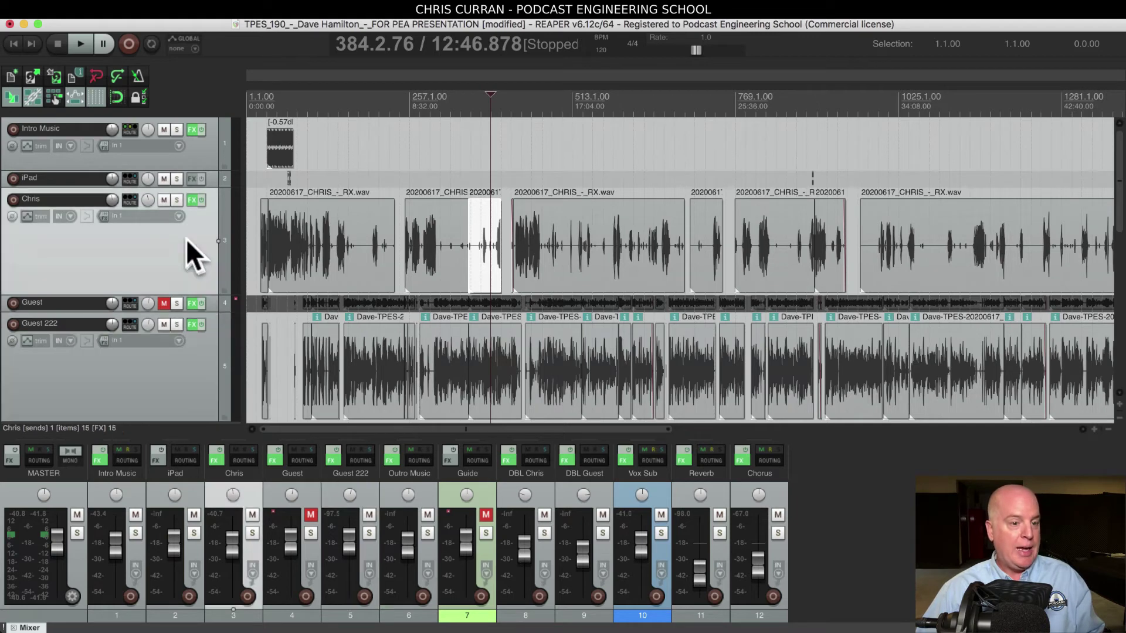
click(7, 496)
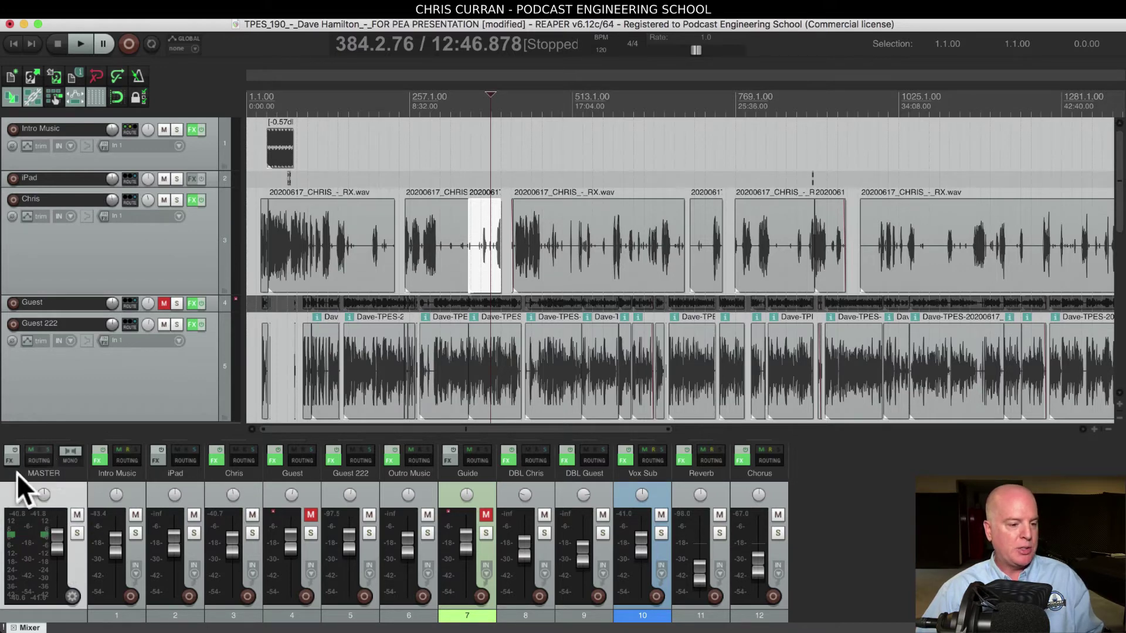
click(11, 460)
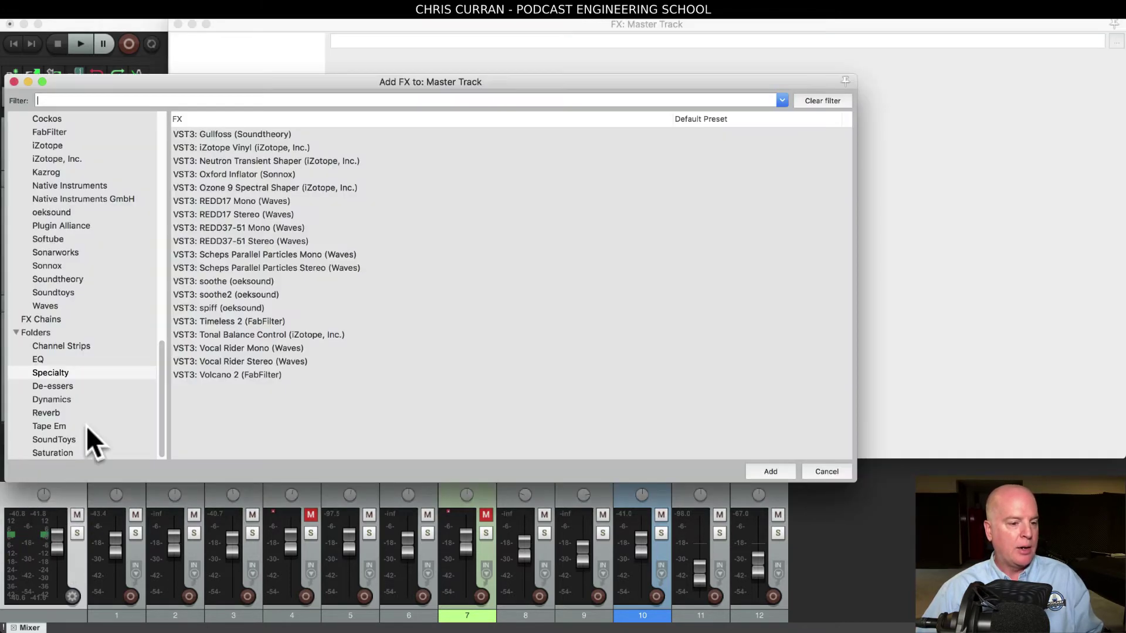
click(82, 399)
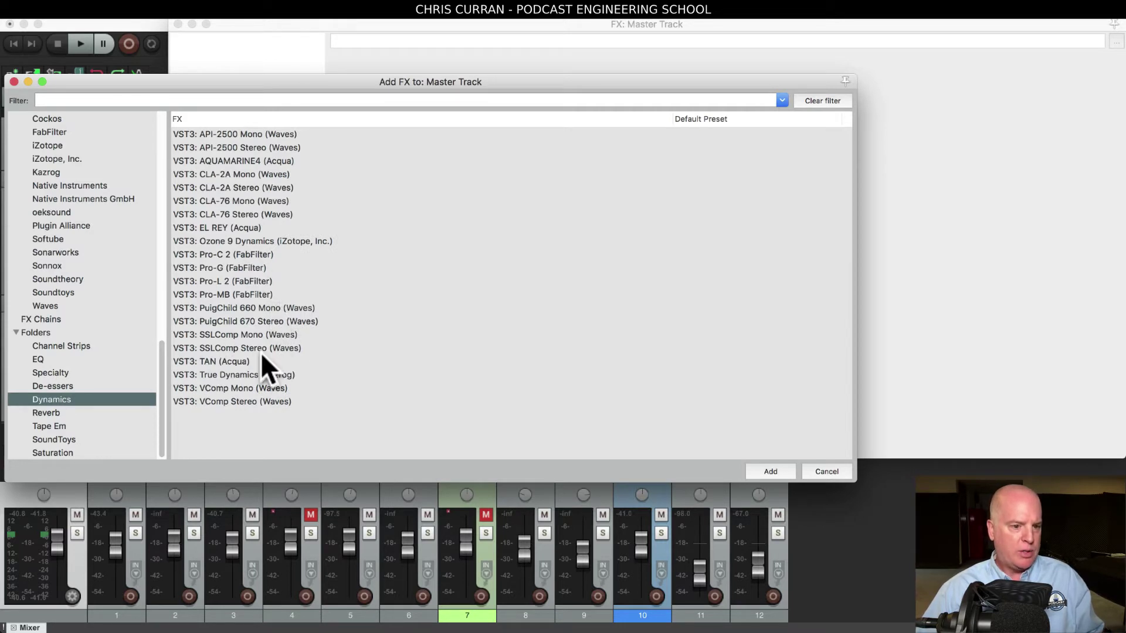
click(234, 160)
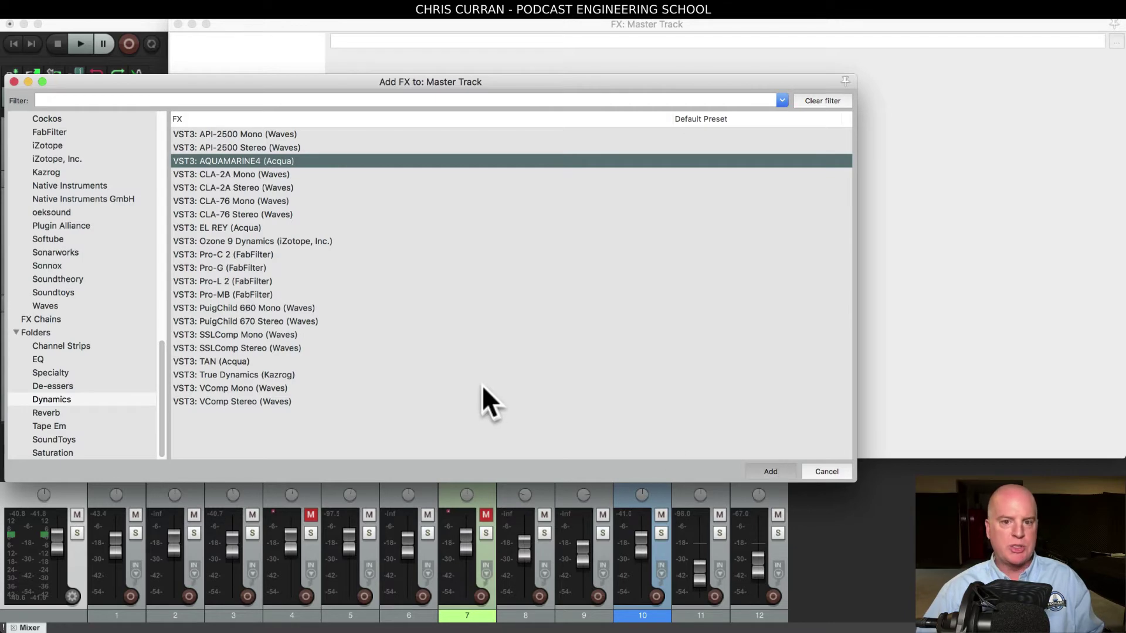
key(Return)
drag(687, 28, 569, 79)
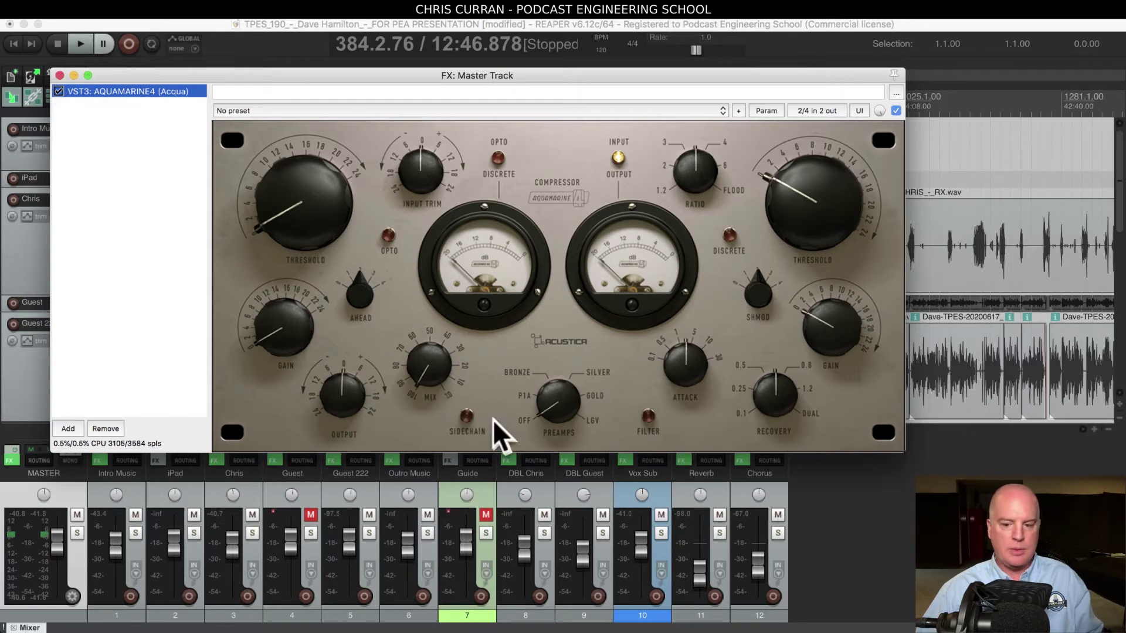
click(60, 75)
Examine the FabFilter Pro-G, bx_console Focusrite SC and True Dynamics settings on the host's voice track (track 3).
key(super+Tab)
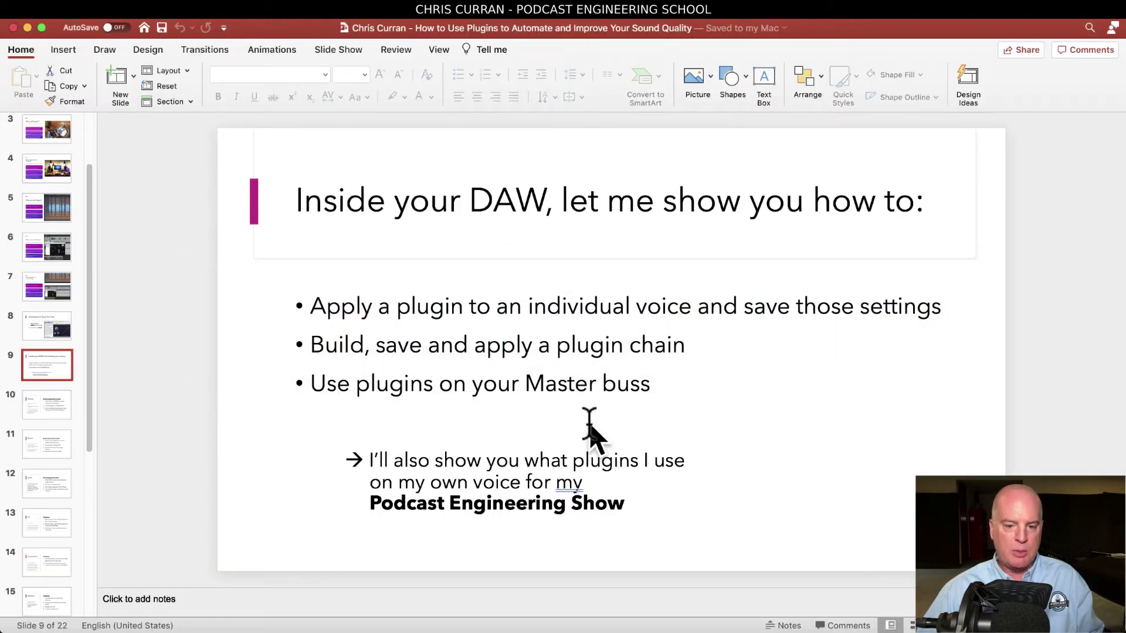
key(super+Tab)
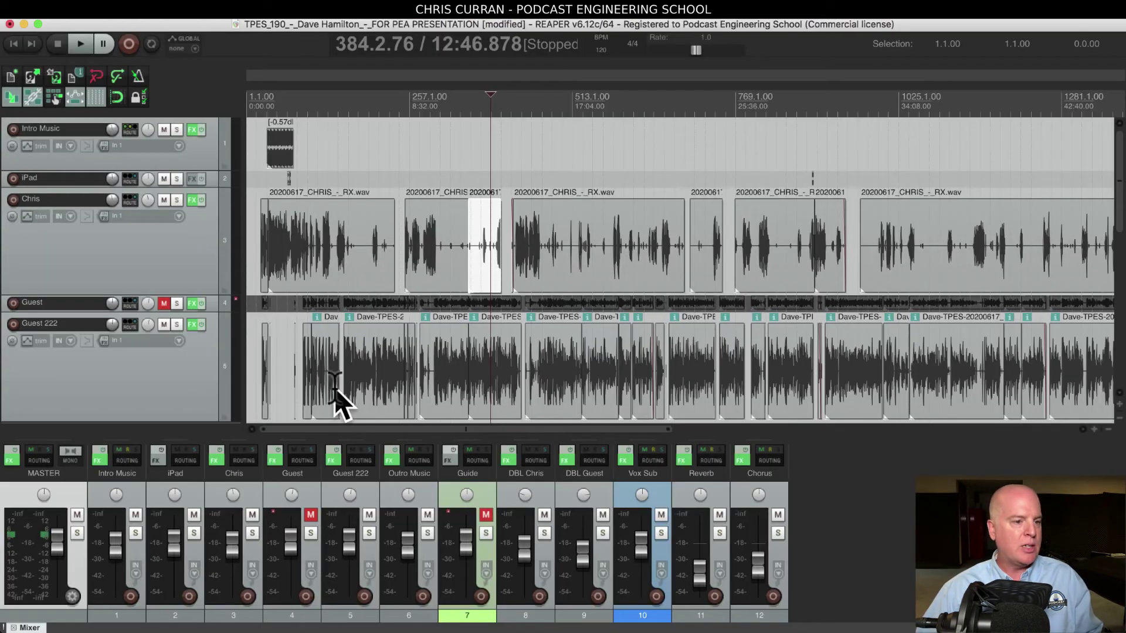
click(192, 200)
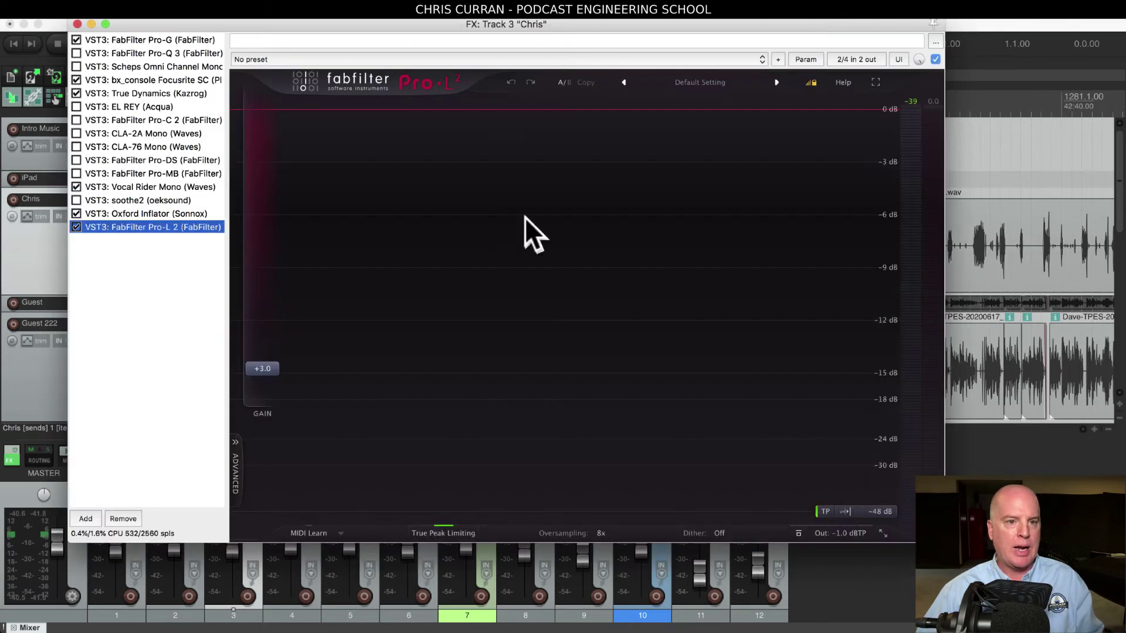
click(163, 41)
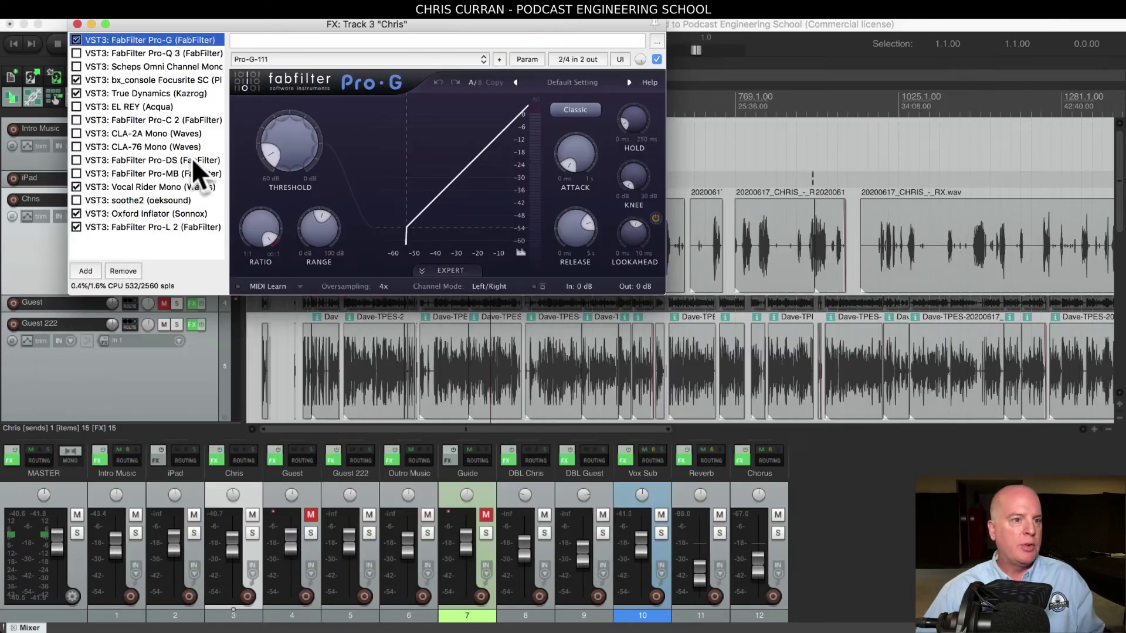
drag(369, 27, 477, 49)
click(234, 101)
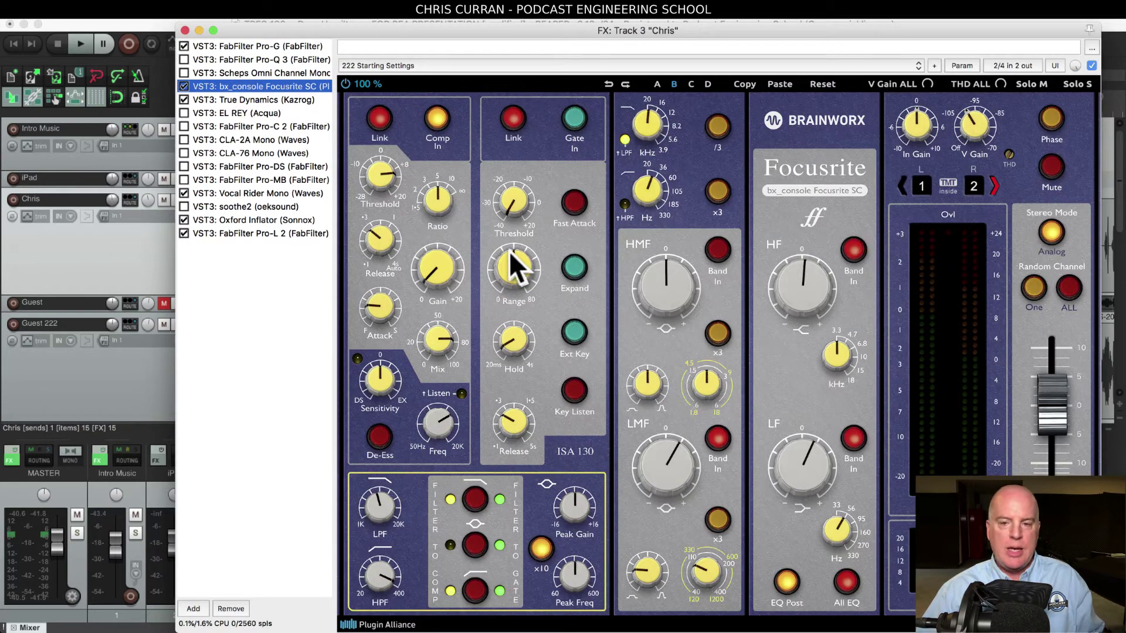
click(233, 98)
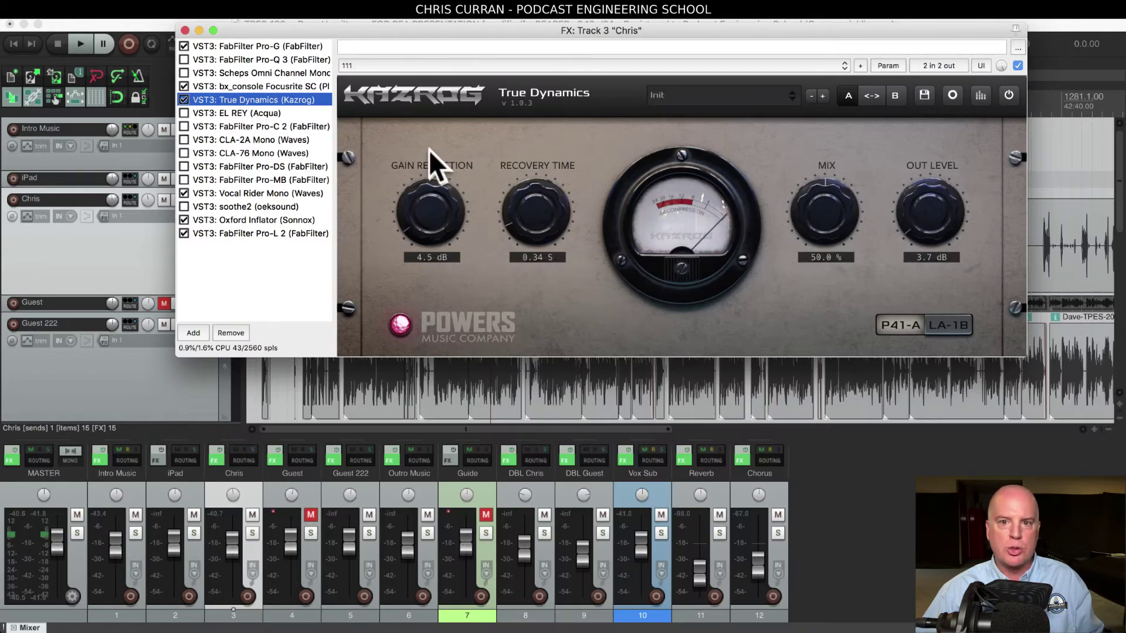
drag(565, 32, 490, 64)
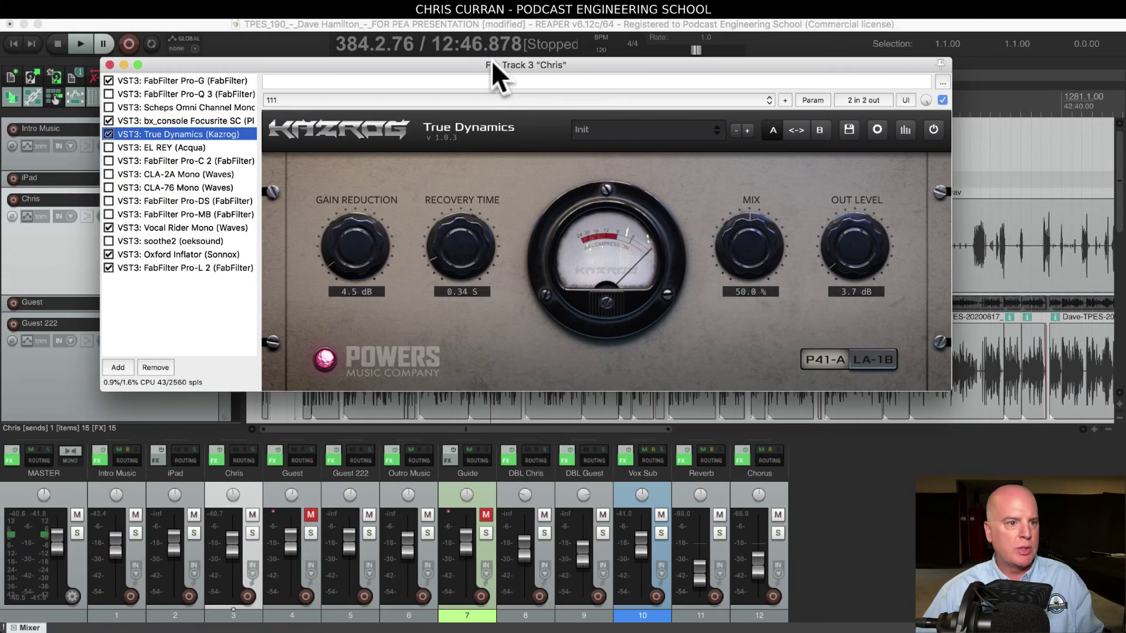
Examine the Vocal Rider Mono, Oxford Inflator and FabFilter Pro-L 2 settings on the host's track, and close the FX window.
click(159, 226)
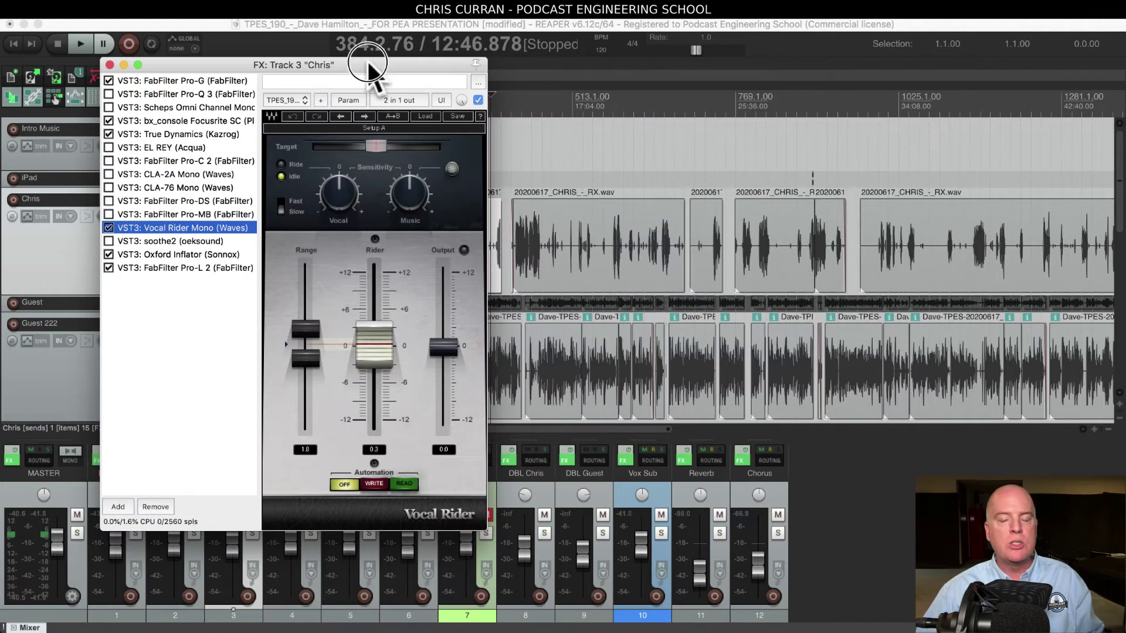
drag(371, 66, 538, 51)
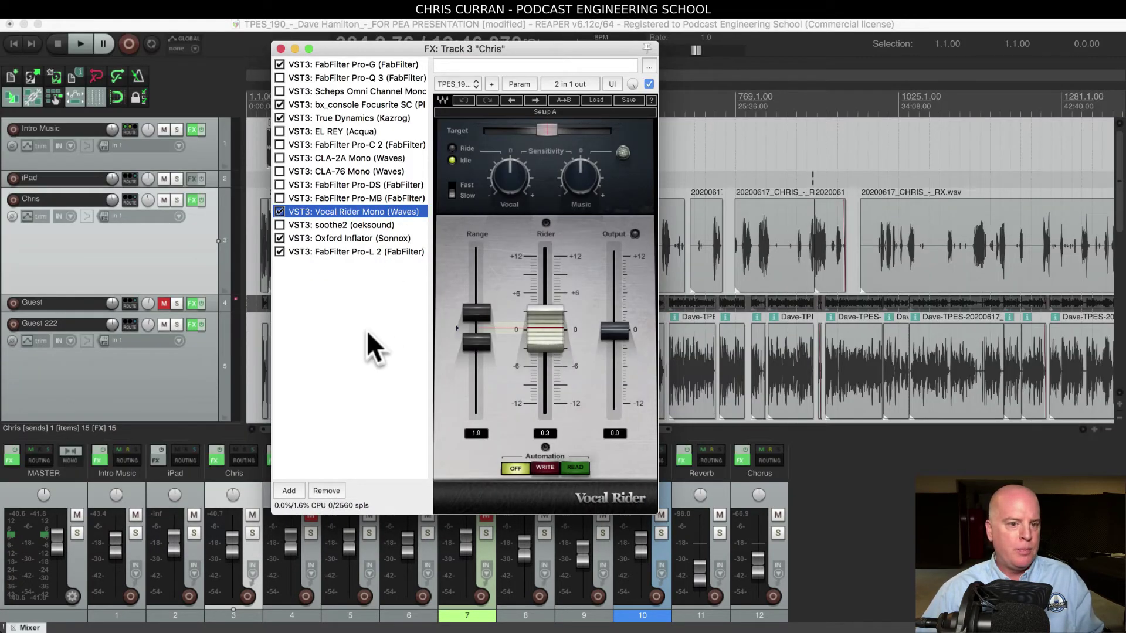
click(326, 238)
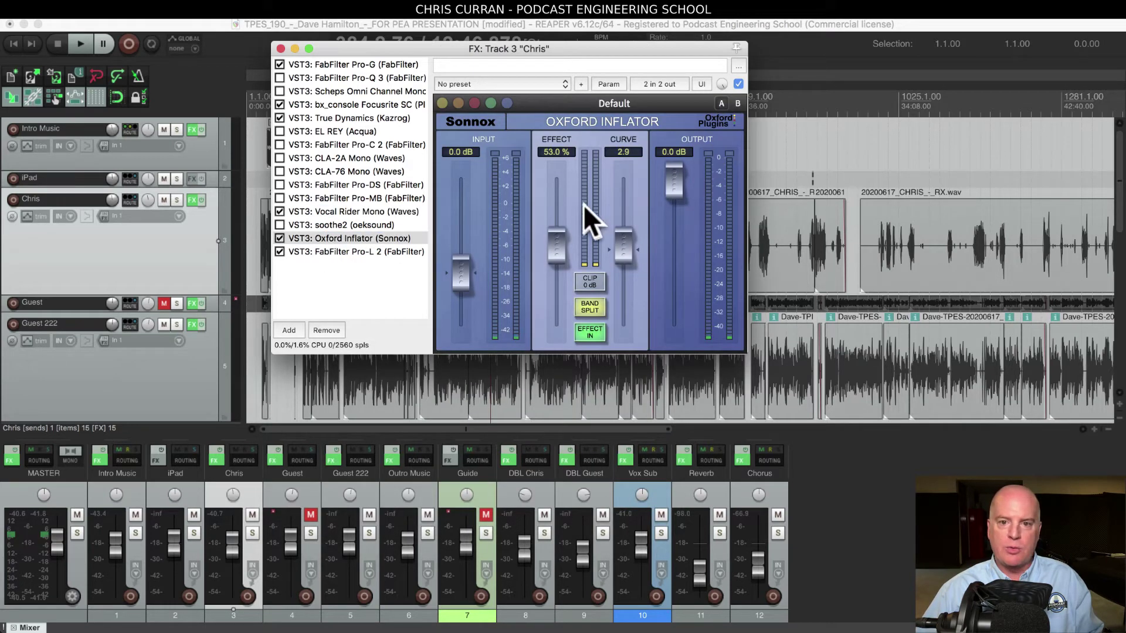
click(333, 252)
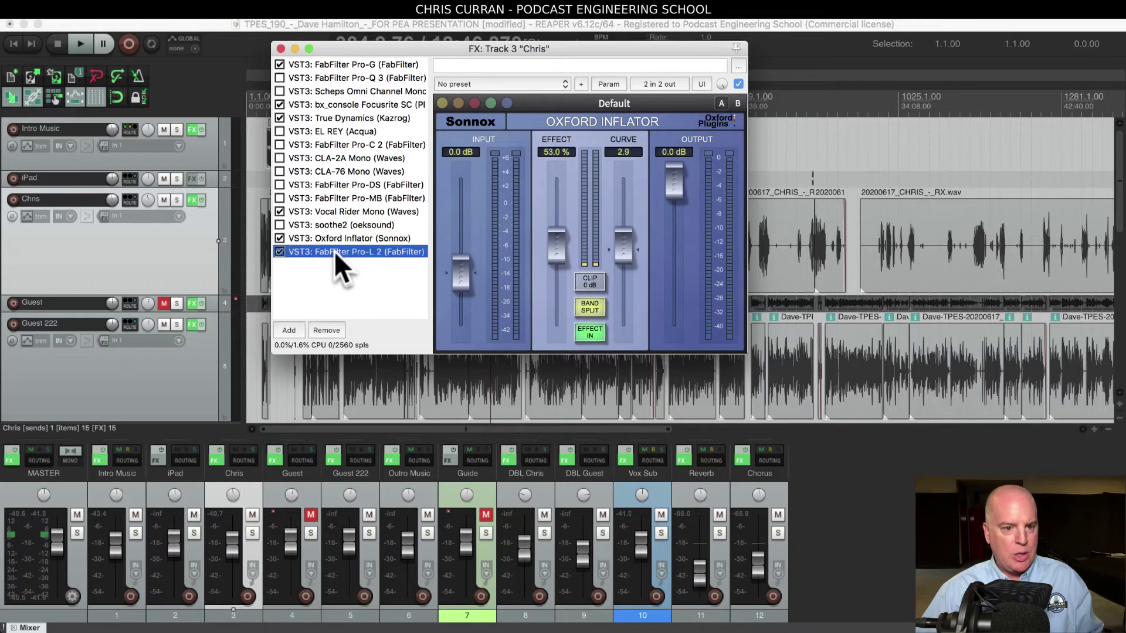
drag(550, 51, 420, 59)
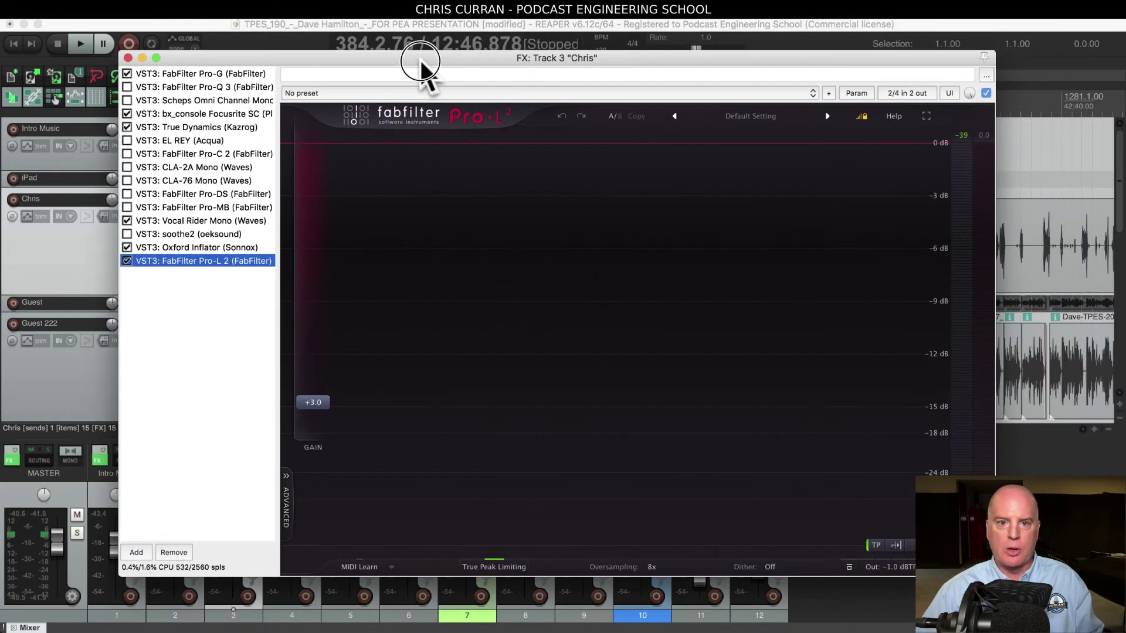
click(129, 59)
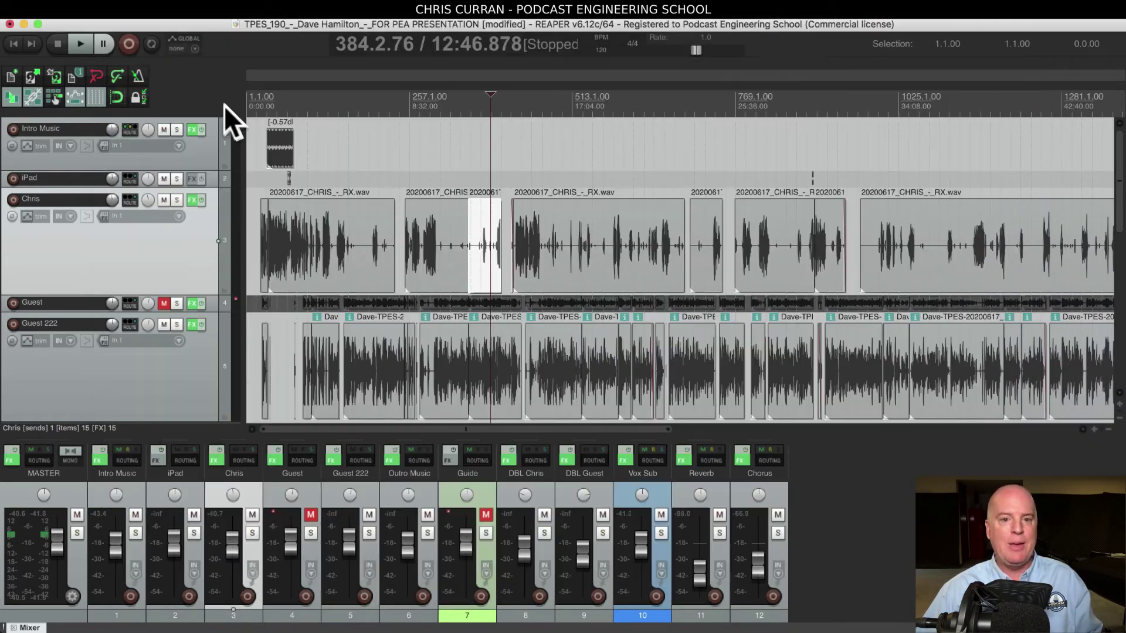
Switch to PowerPoint, start the slide show from the current slide and advance to the Plosives slide.
key(super+Tab)
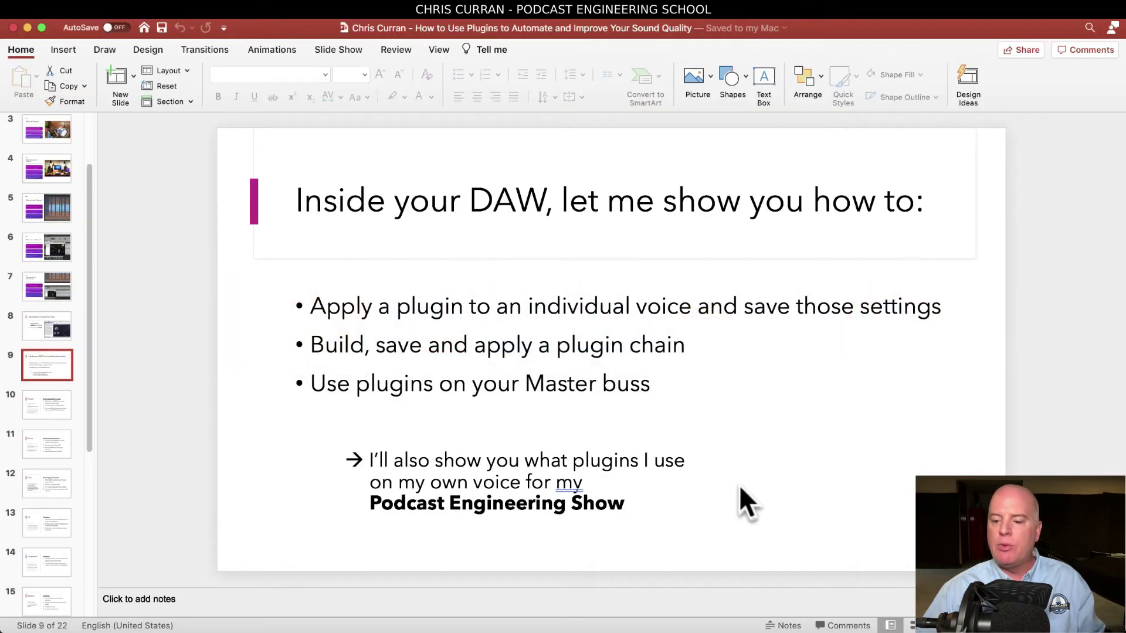
click(954, 625)
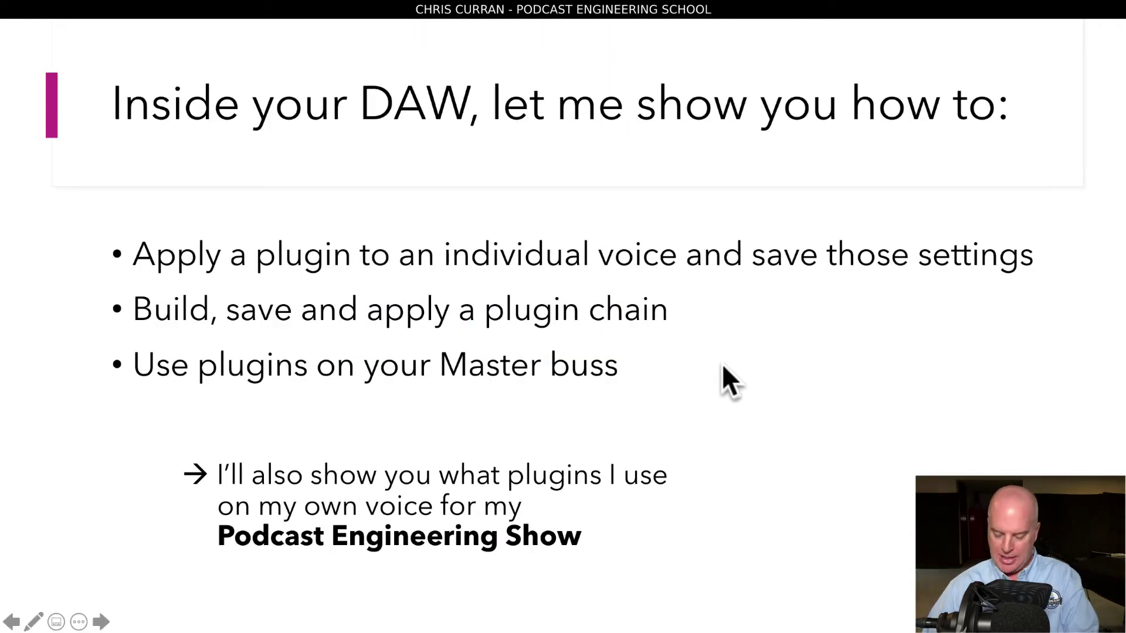
click(722, 363)
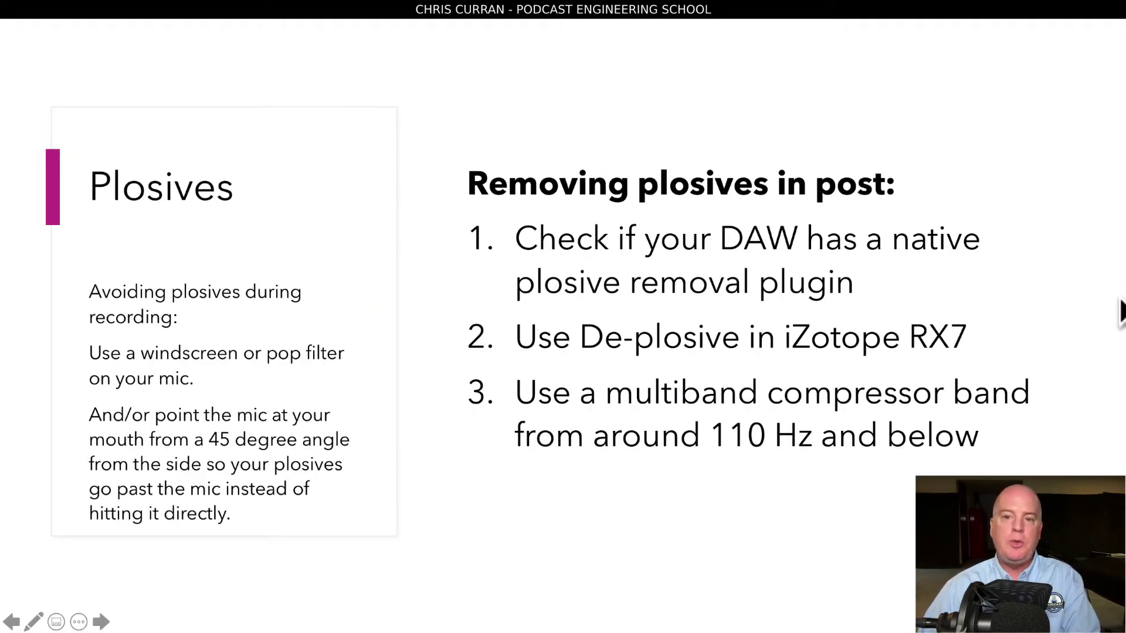